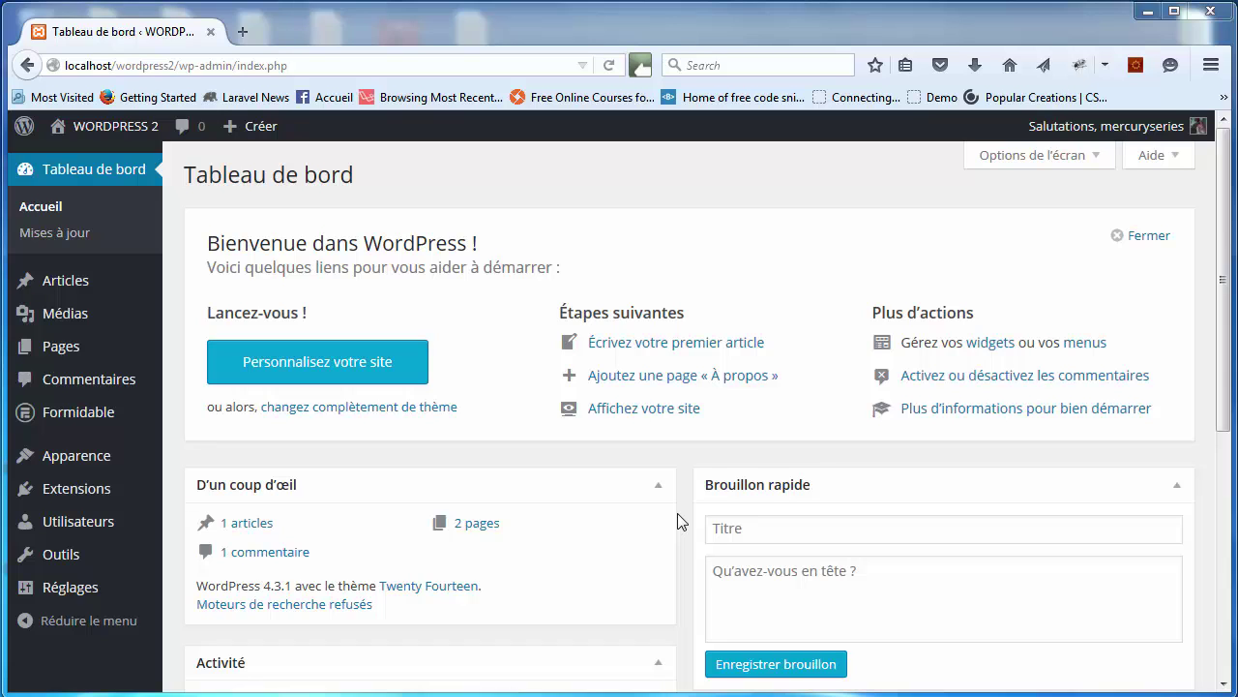
Open your own user profile page and look over the personal options section
mouse_move(1077, 145)
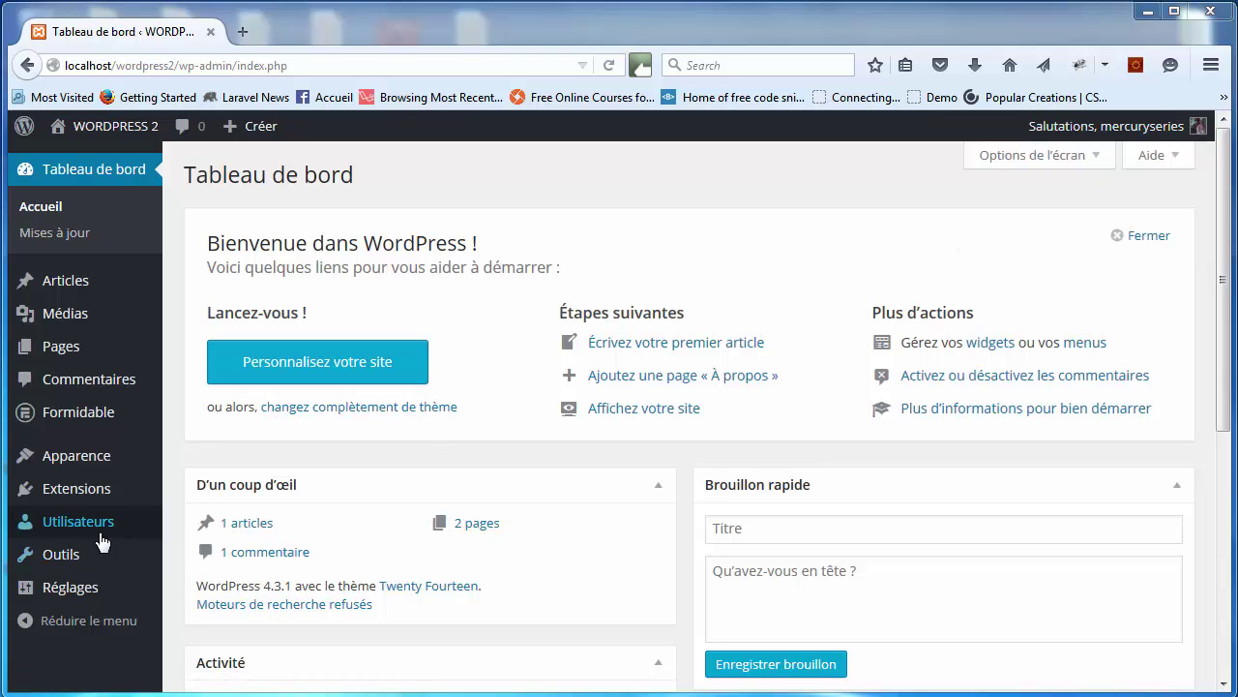
mouse_move(96, 536)
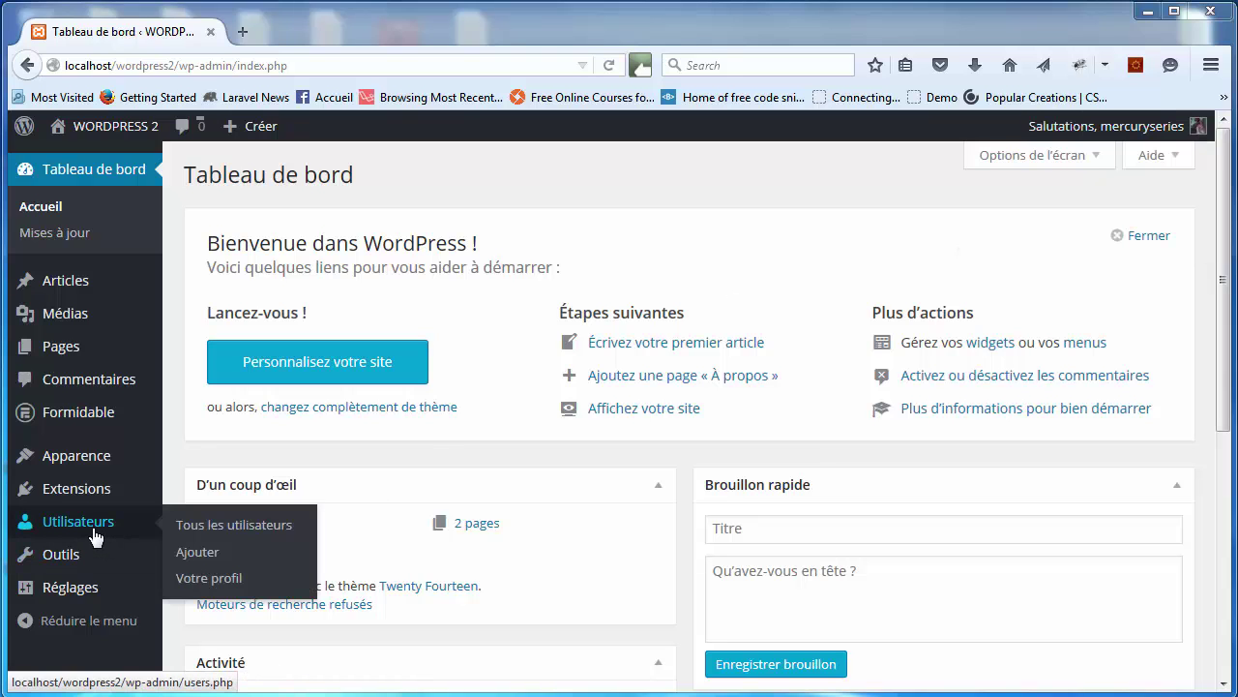
left_click(205, 581)
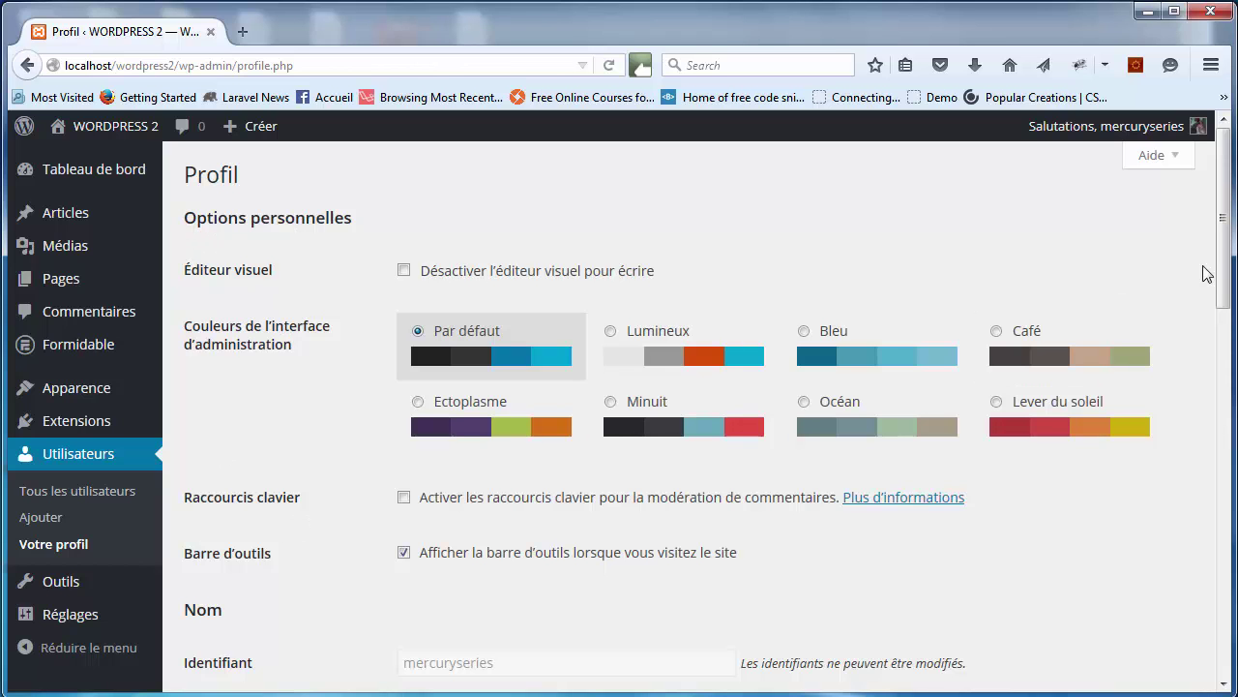
left_click_drag(1222, 266, 1128, 208)
left_click_drag(186, 224, 362, 213)
left_click(369, 214)
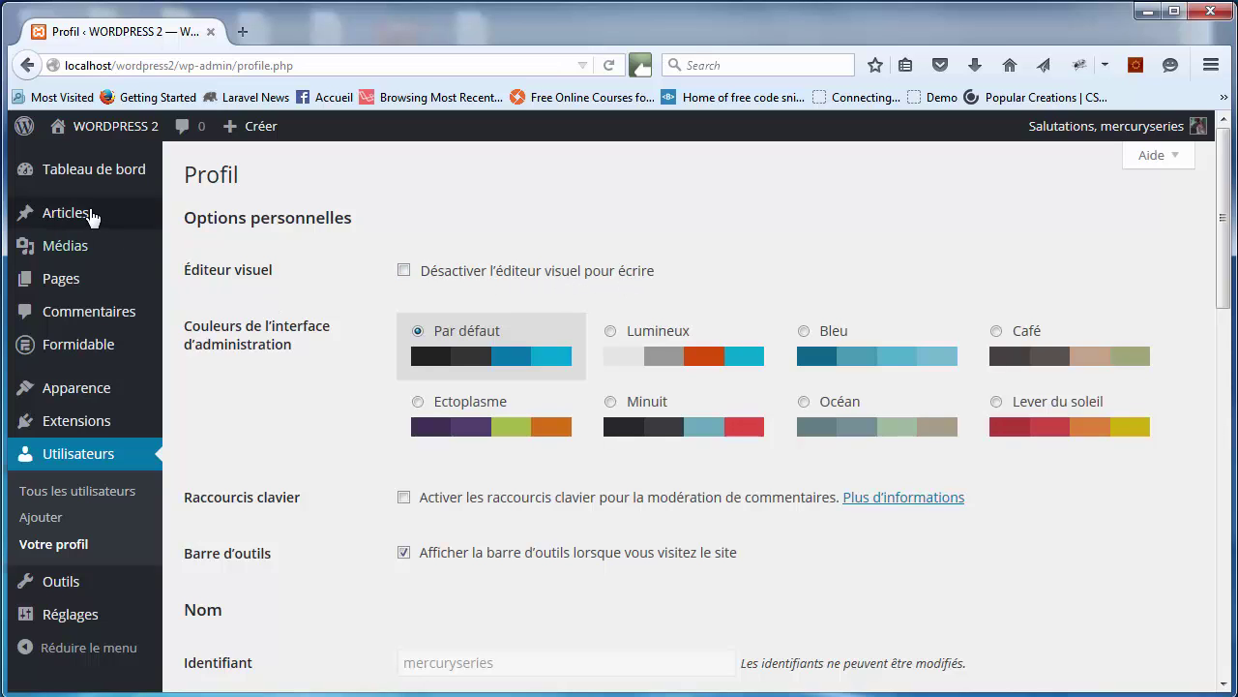
Open the articles list in a new browser tab and open the article "Bonjour tout le monde !" for editing
mouse_move(87, 215)
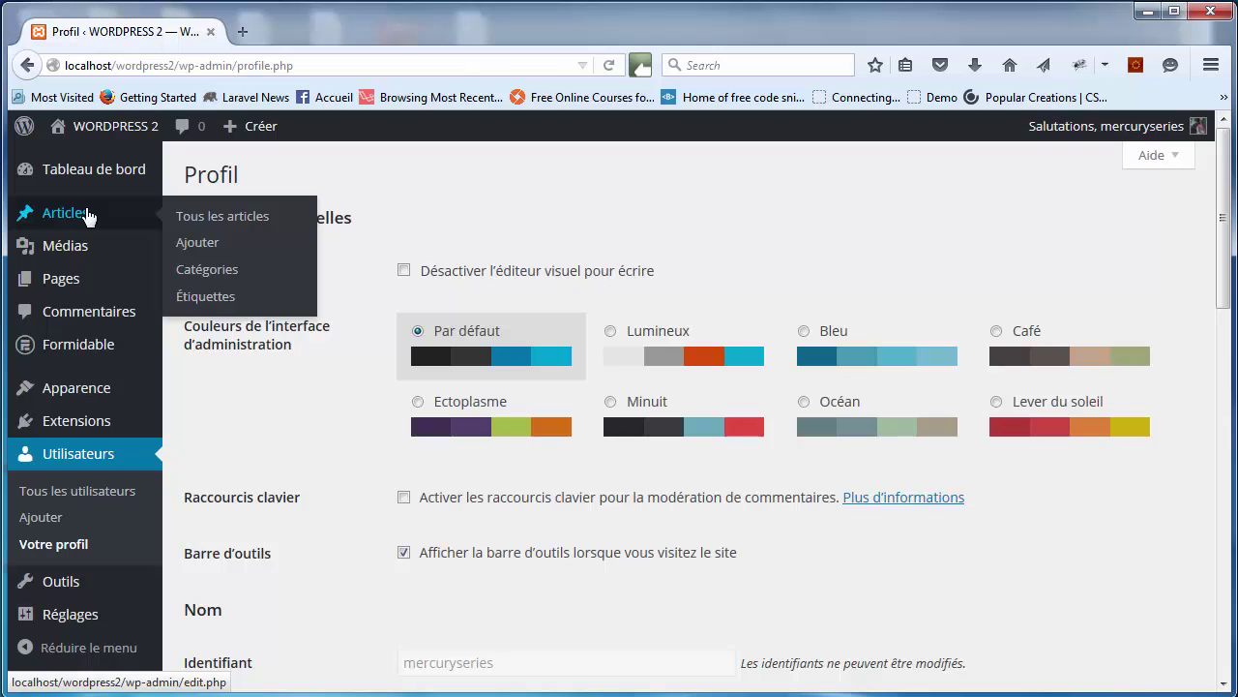
right_click(89, 211)
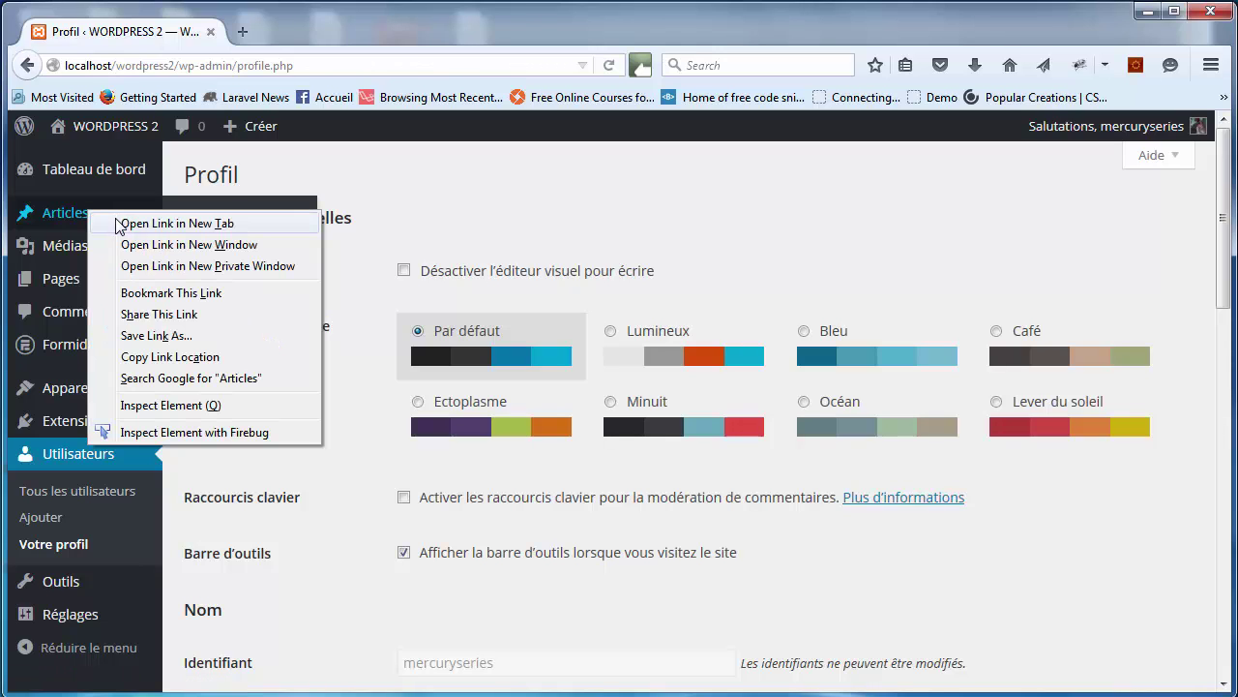
left_click(121, 223)
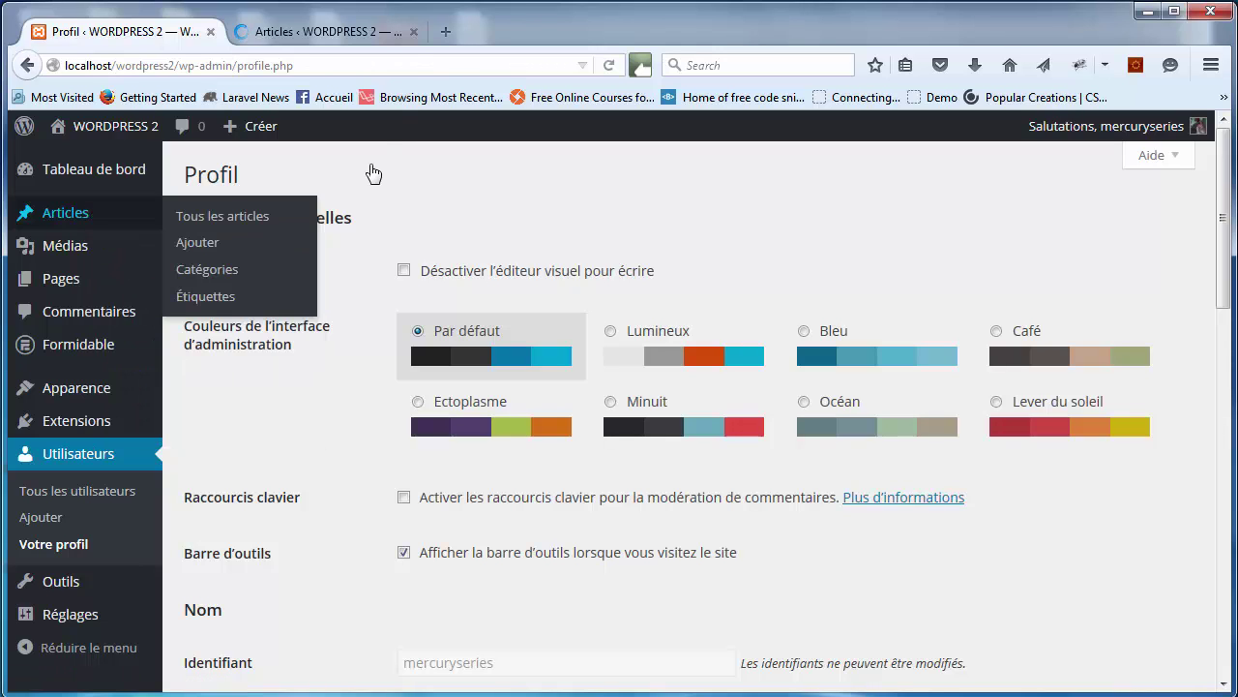
left_click(375, 37)
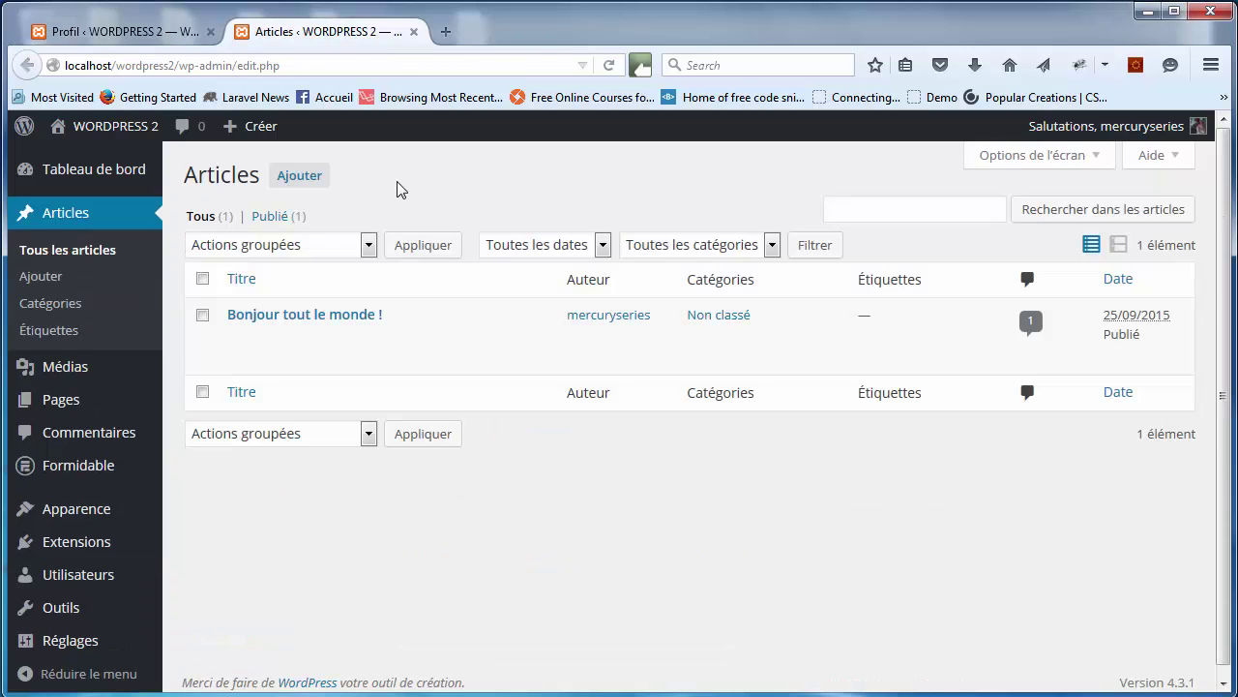
left_click(253, 340)
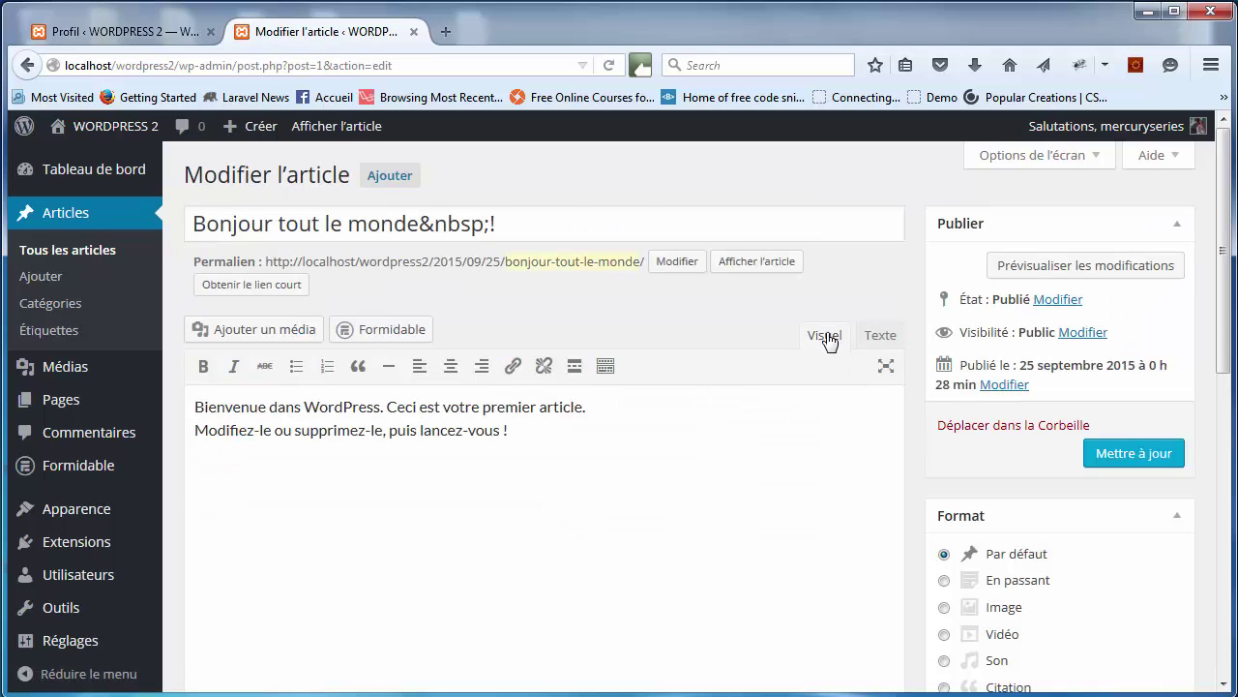
Enable "Désactiver l'éditeur visuel pour écrire" in the user profile and save the profile
left_click(171, 35)
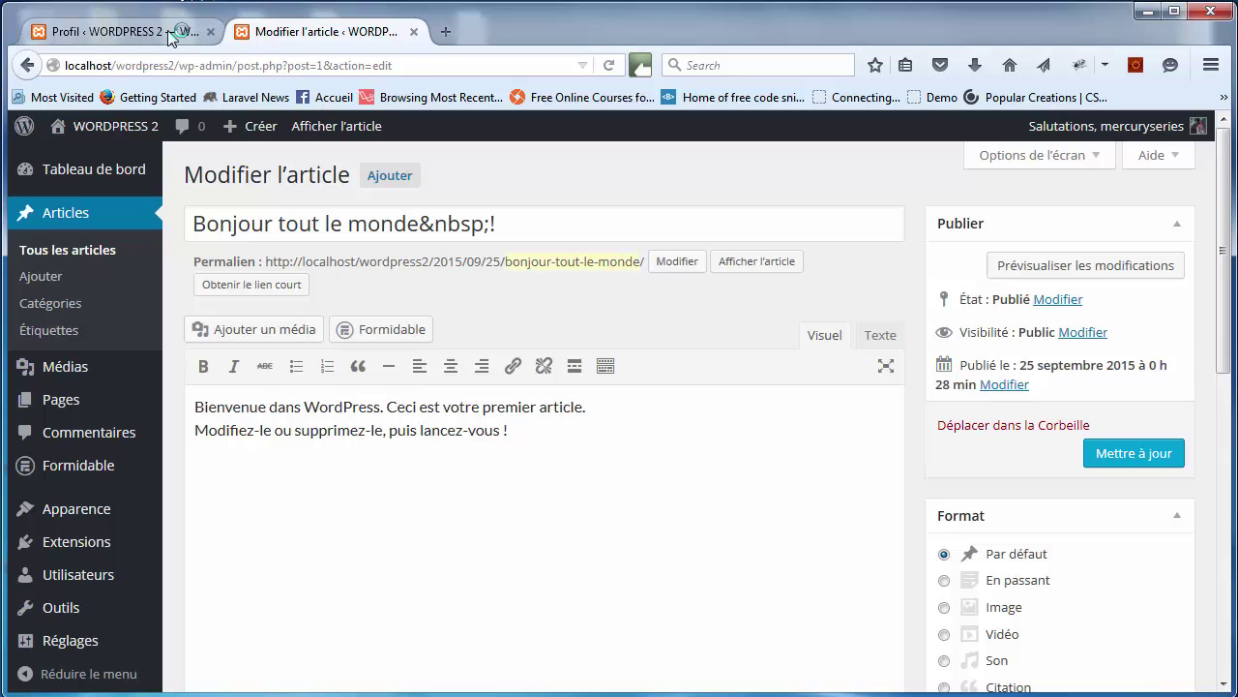
left_click(405, 271)
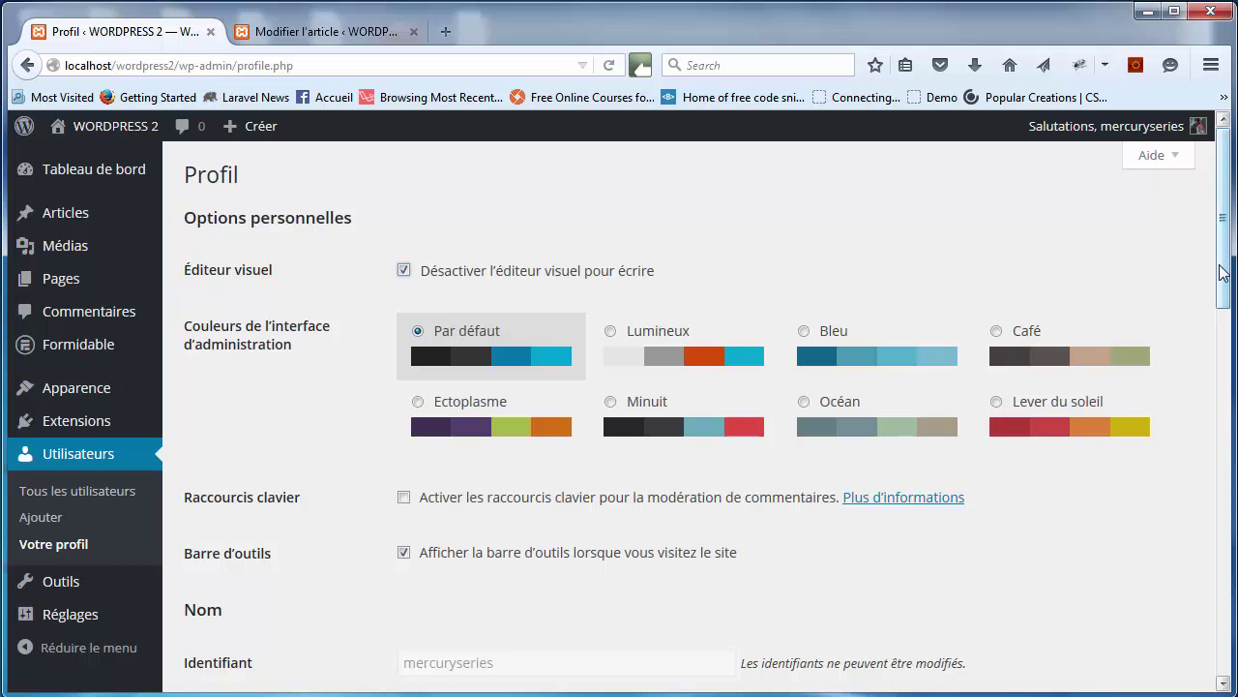
left_click_drag(1225, 278, 1209, 663)
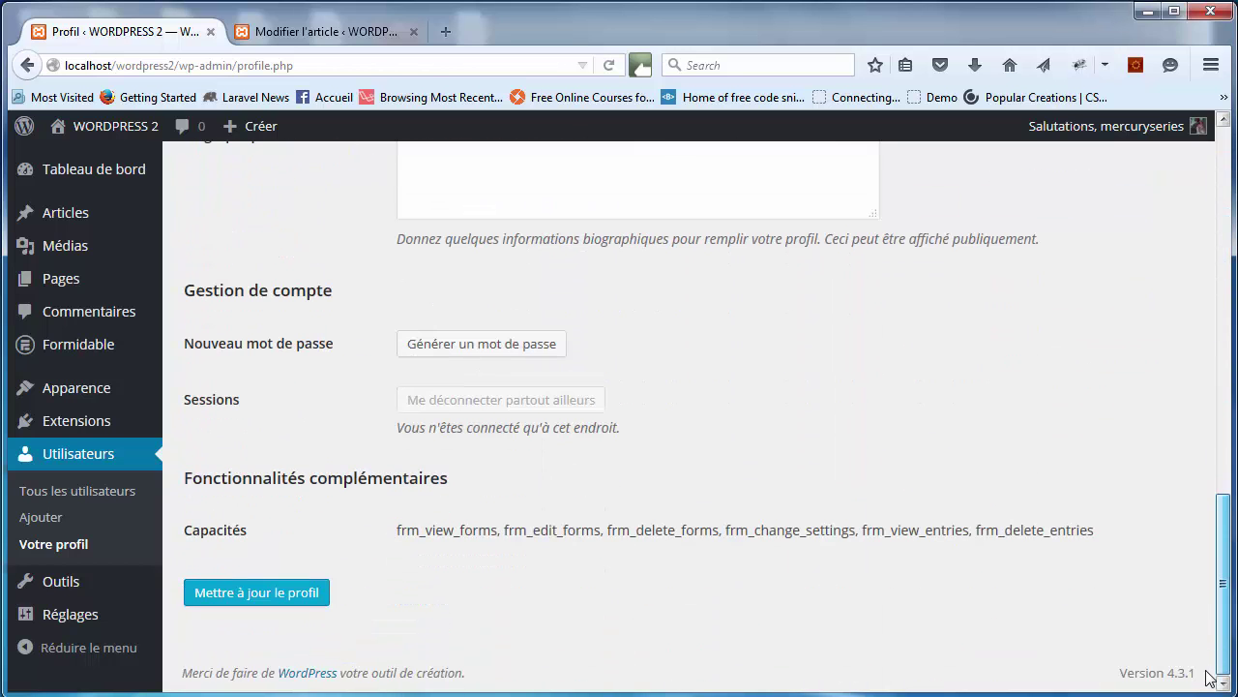
left_click(285, 600)
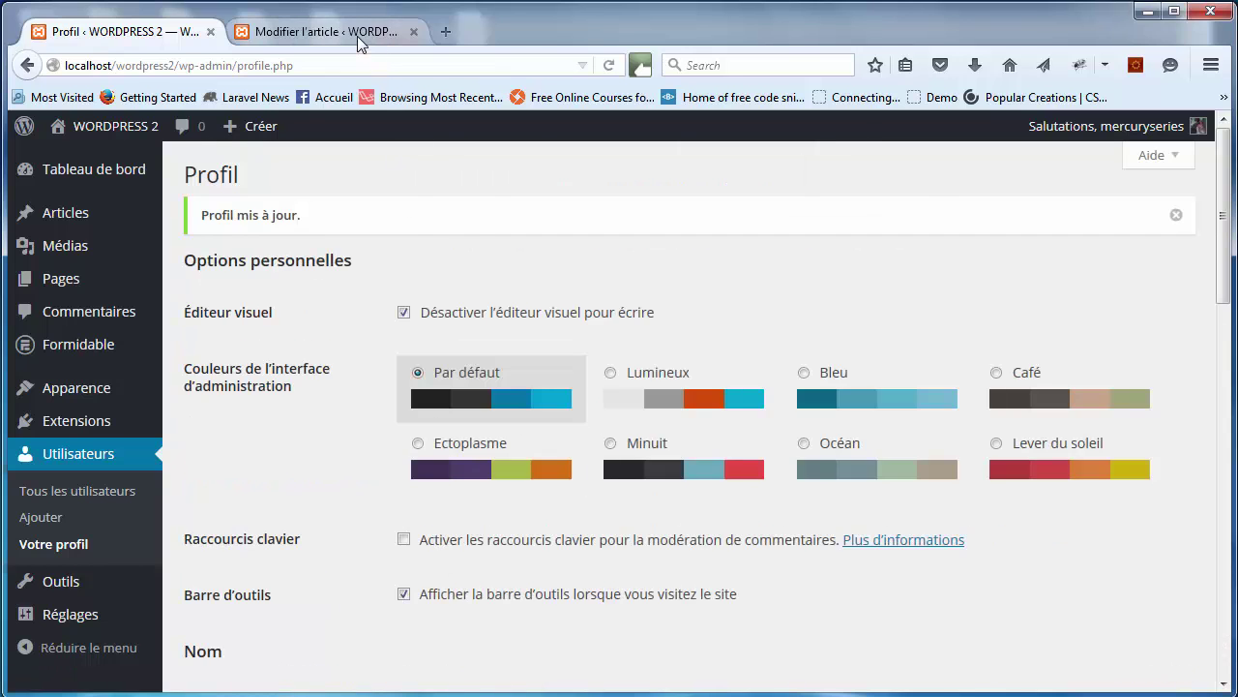
Reload the article's edit page to check which editing modes it offers
left_click(357, 35)
left_click(356, 62)
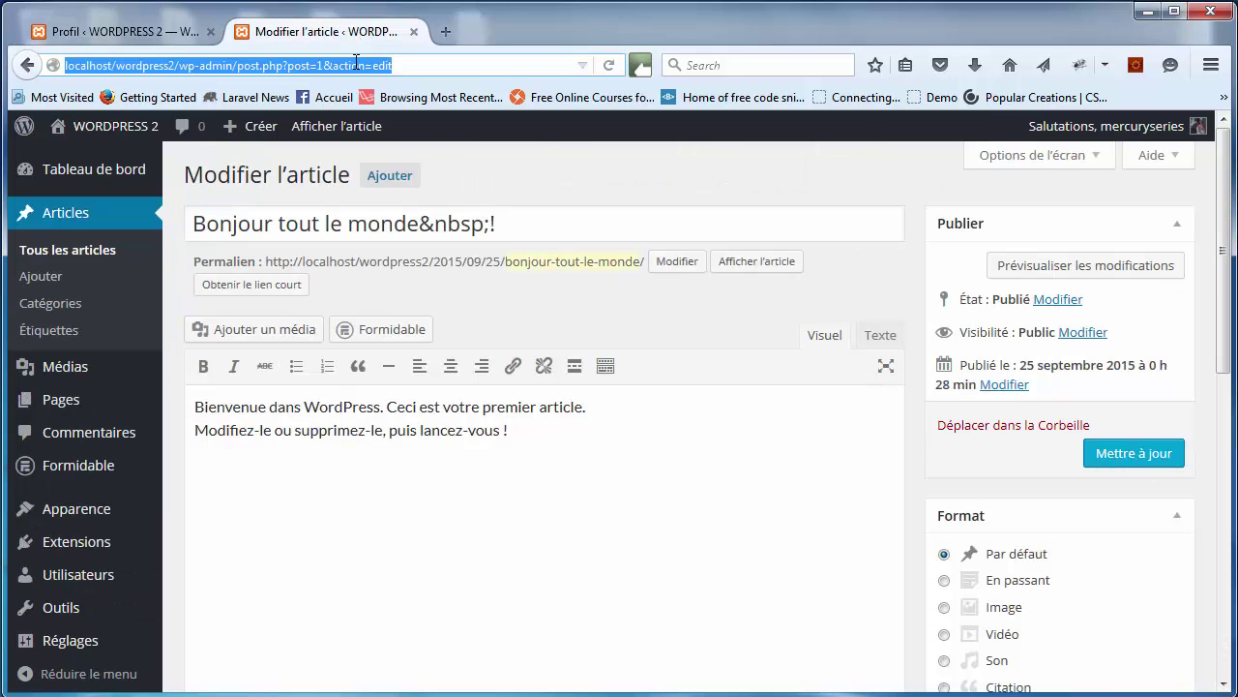
key("Return")
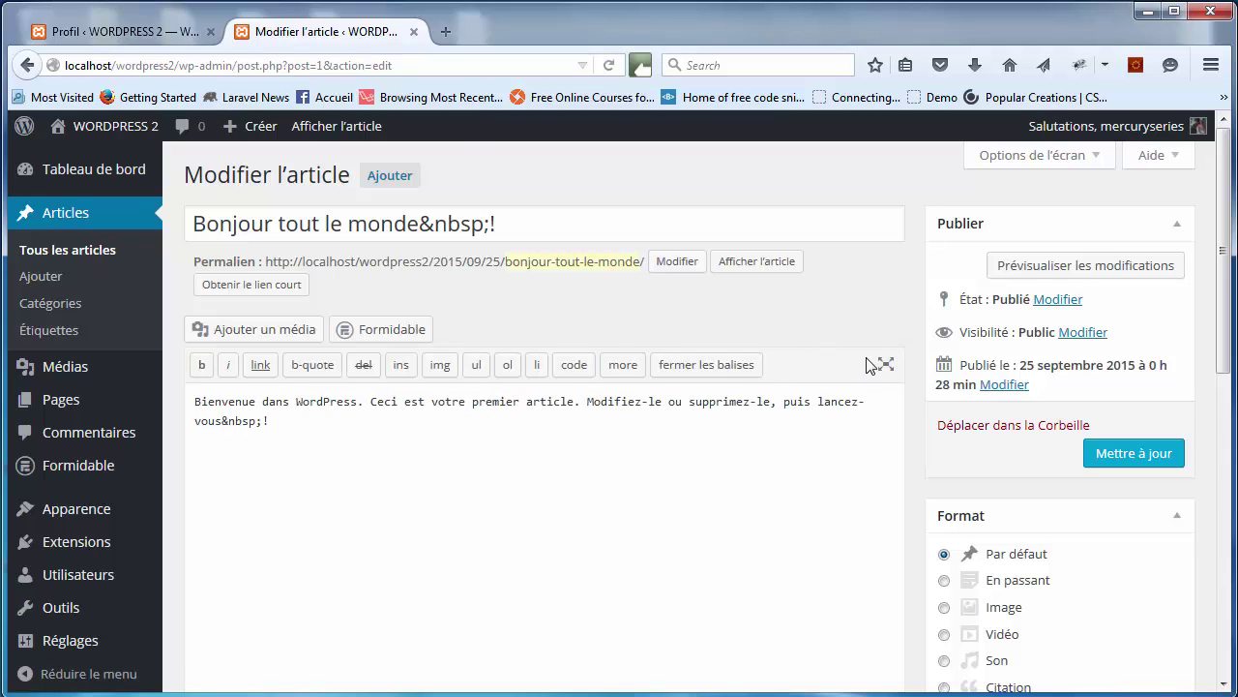
Return to the user profile and uncheck "Désactiver l'éditeur visuel pour écrire"
left_click(103, 44)
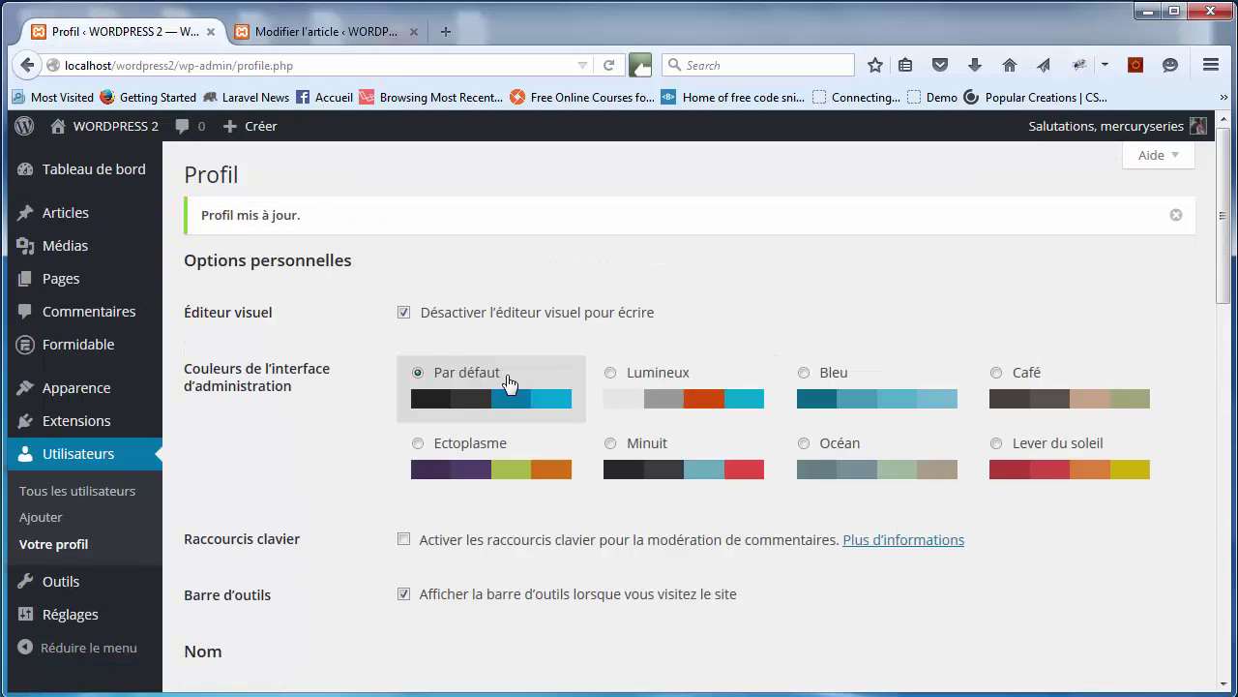
left_click(404, 314)
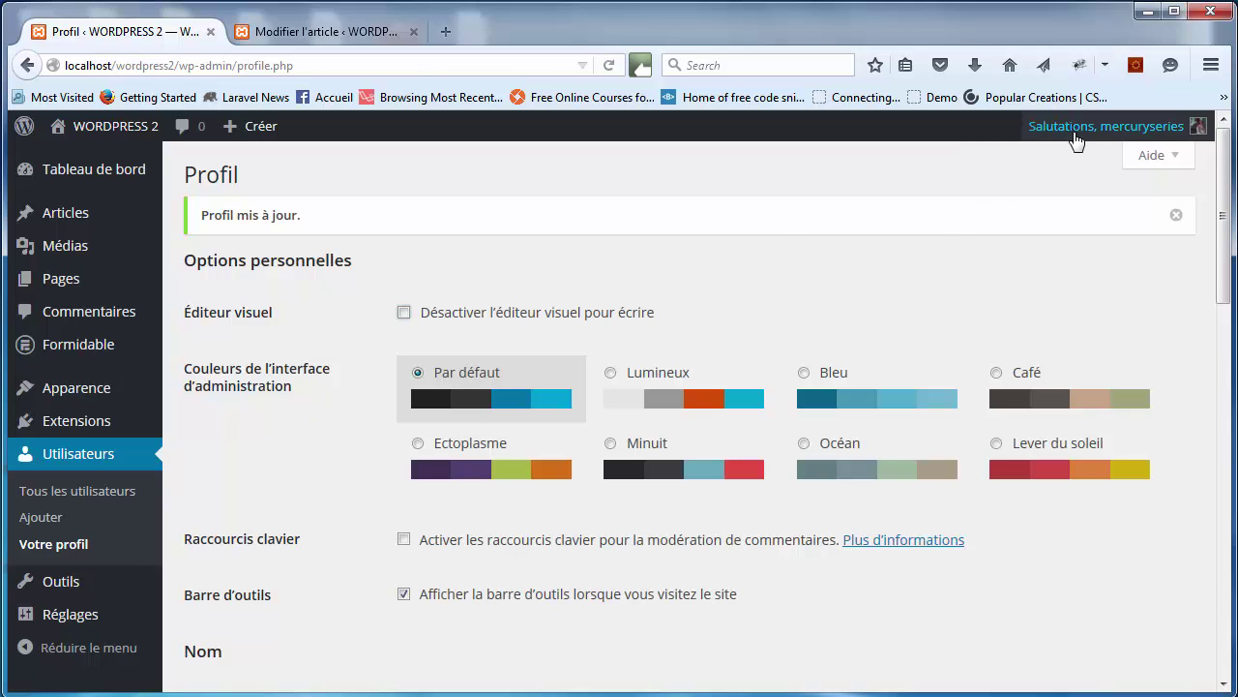
mouse_move(1151, 126)
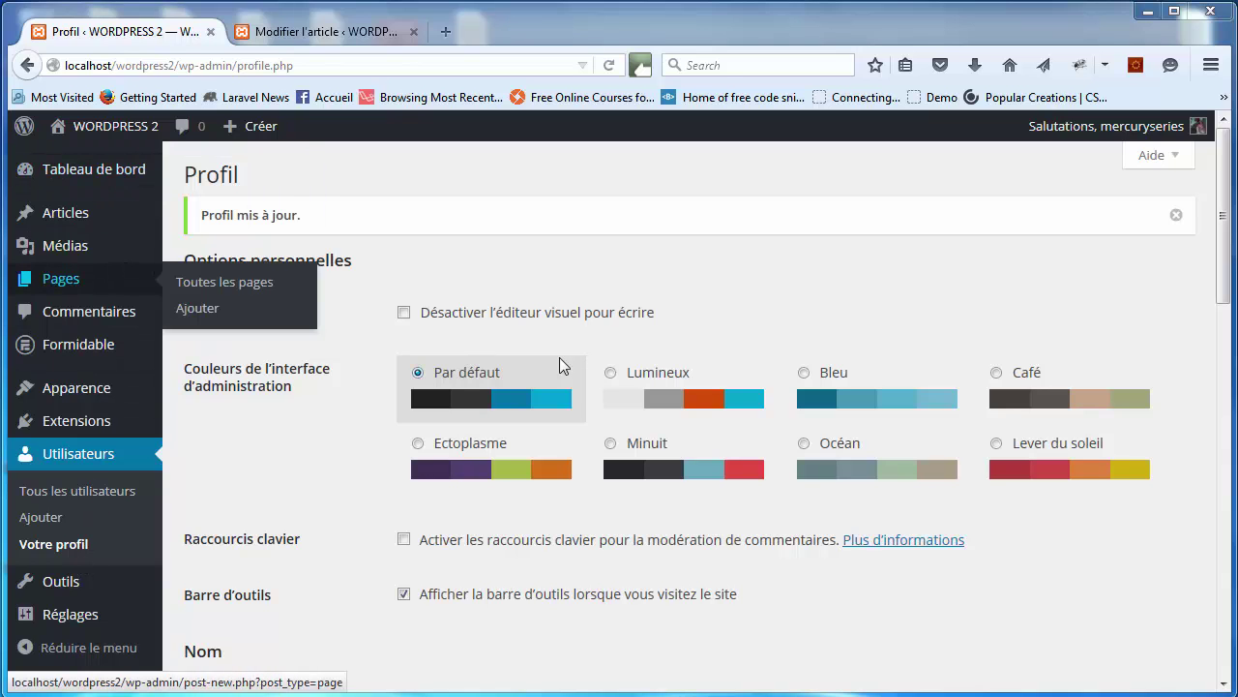
Preview the admin colour schemes Lumineux, Bleu, Café, Ectoplasme, Minuit, Océan and Lever du soleil, and finish with Par défaut selected
left_click(639, 379)
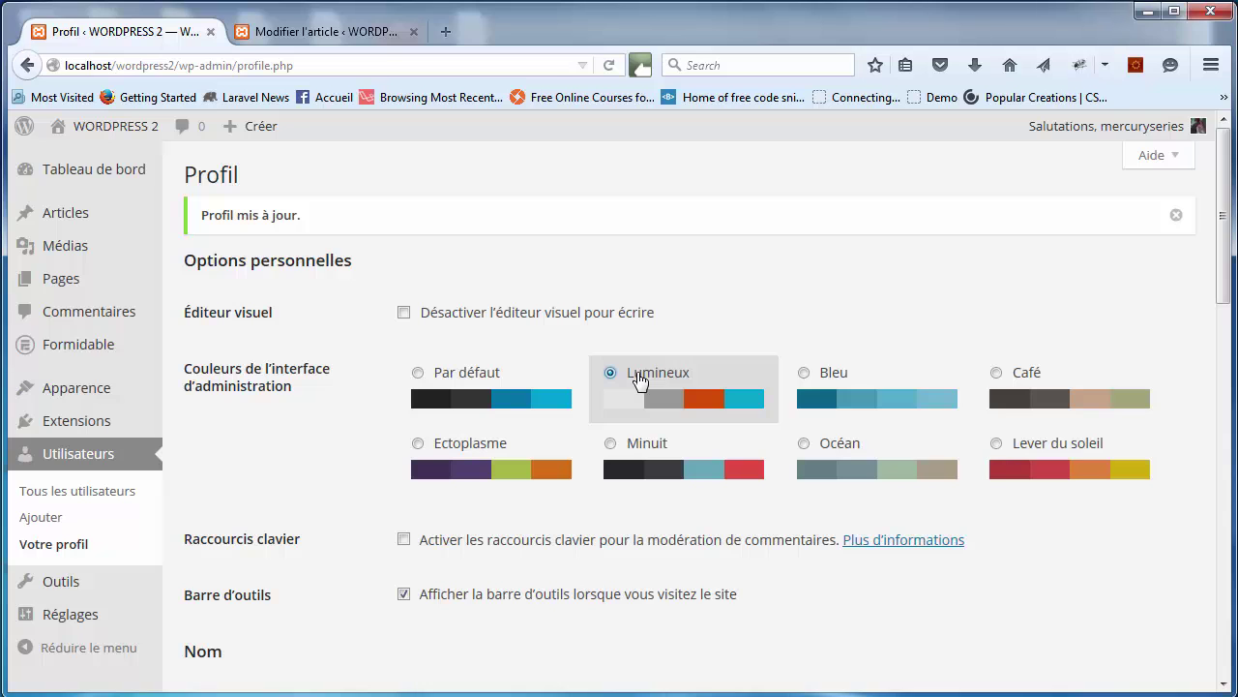
left_click(831, 388)
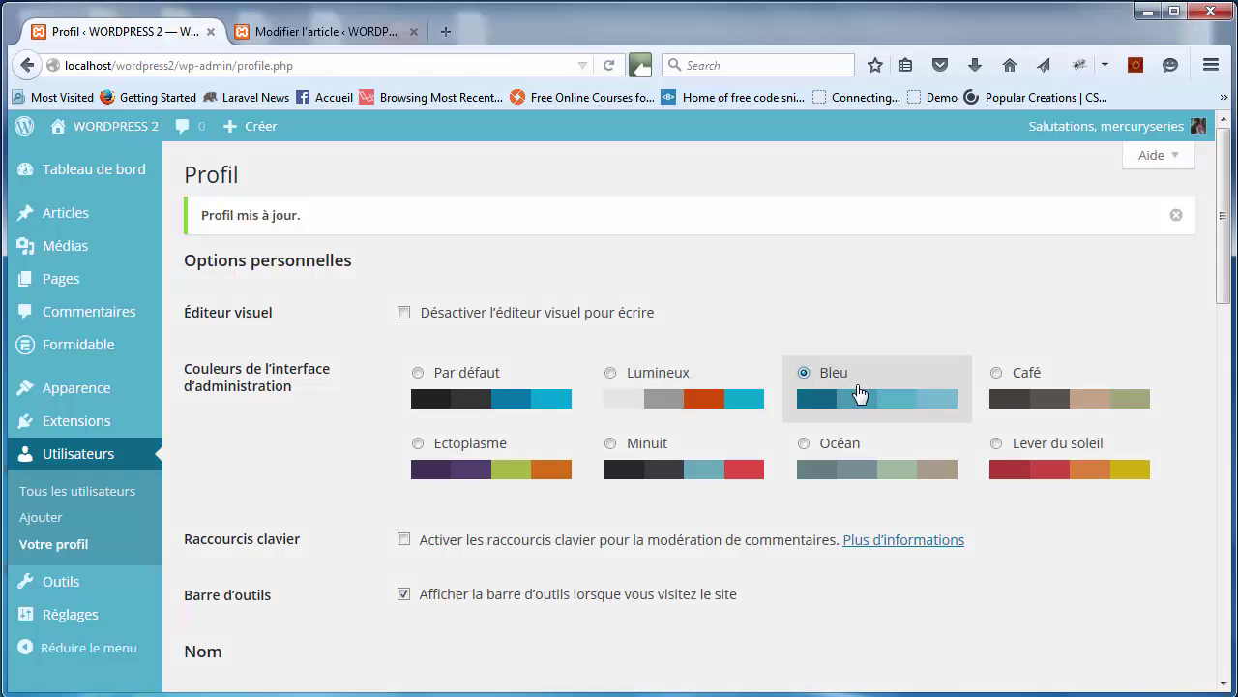
left_click(1106, 392)
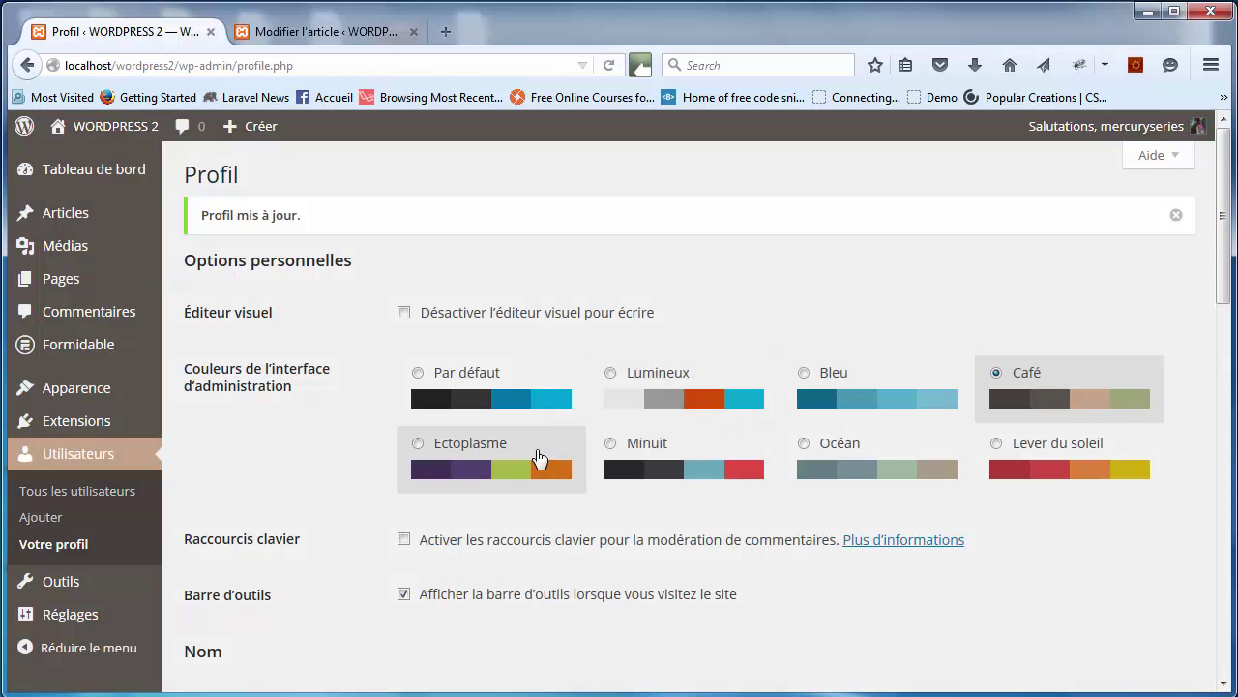
left_click(538, 458)
left_click(648, 454)
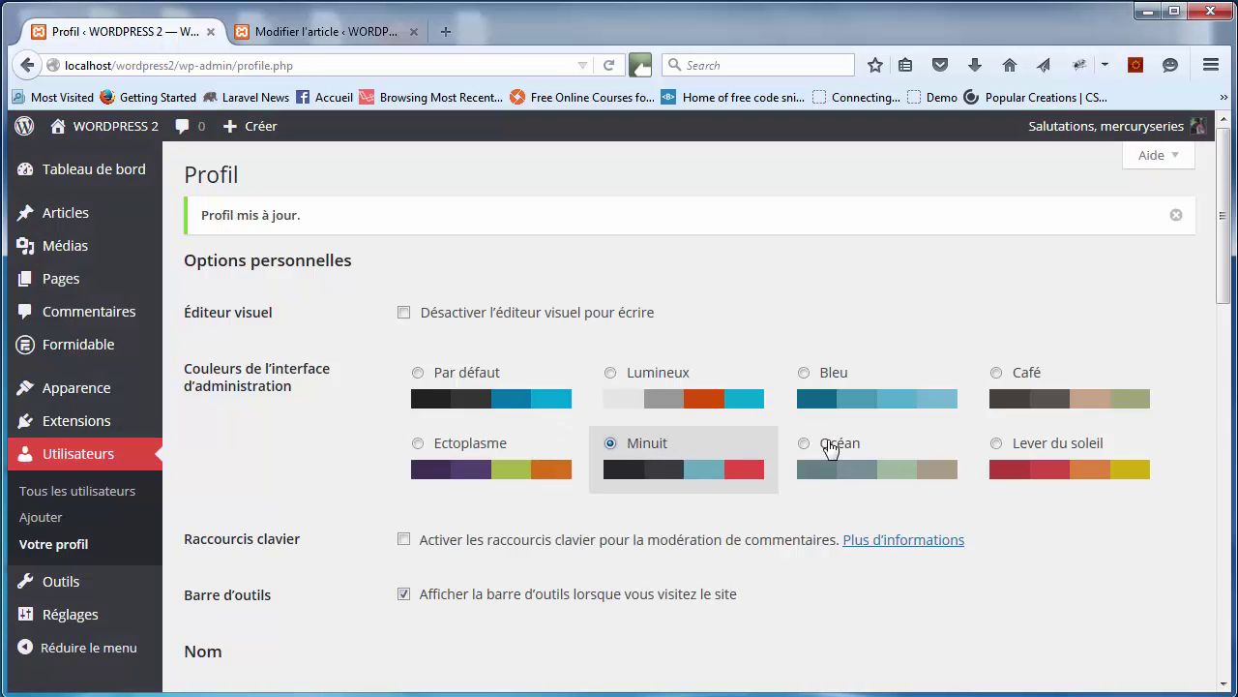
left_click(872, 450)
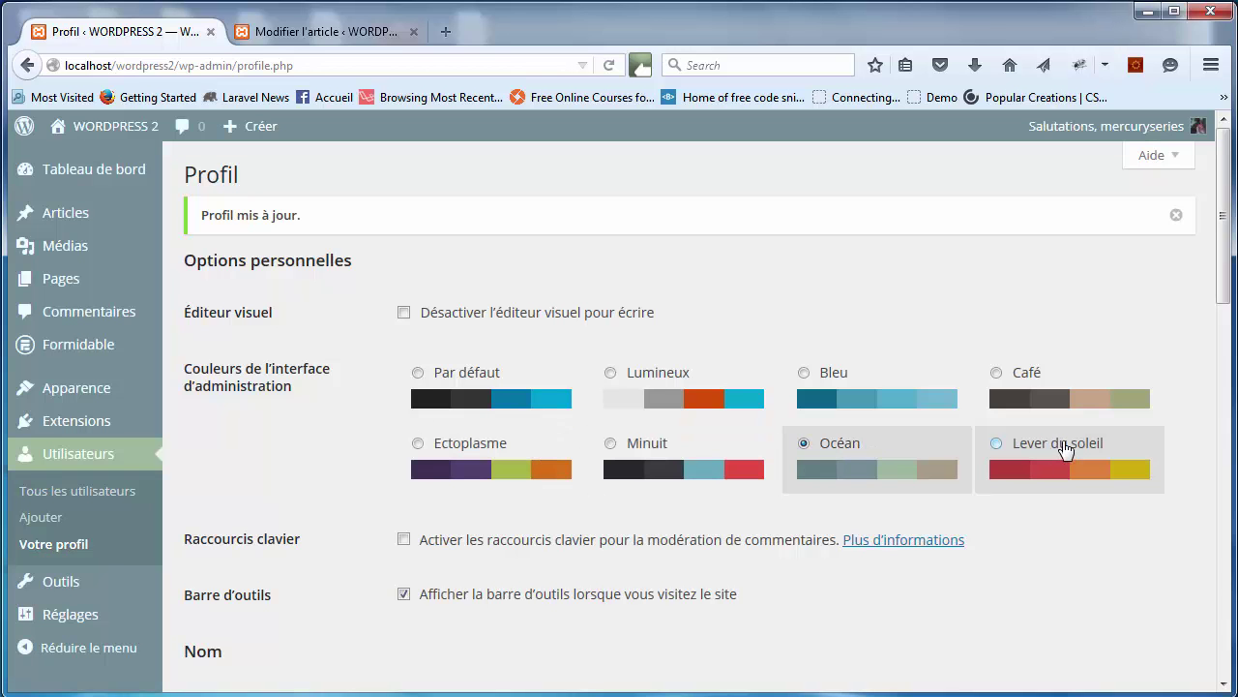
left_click(1065, 451)
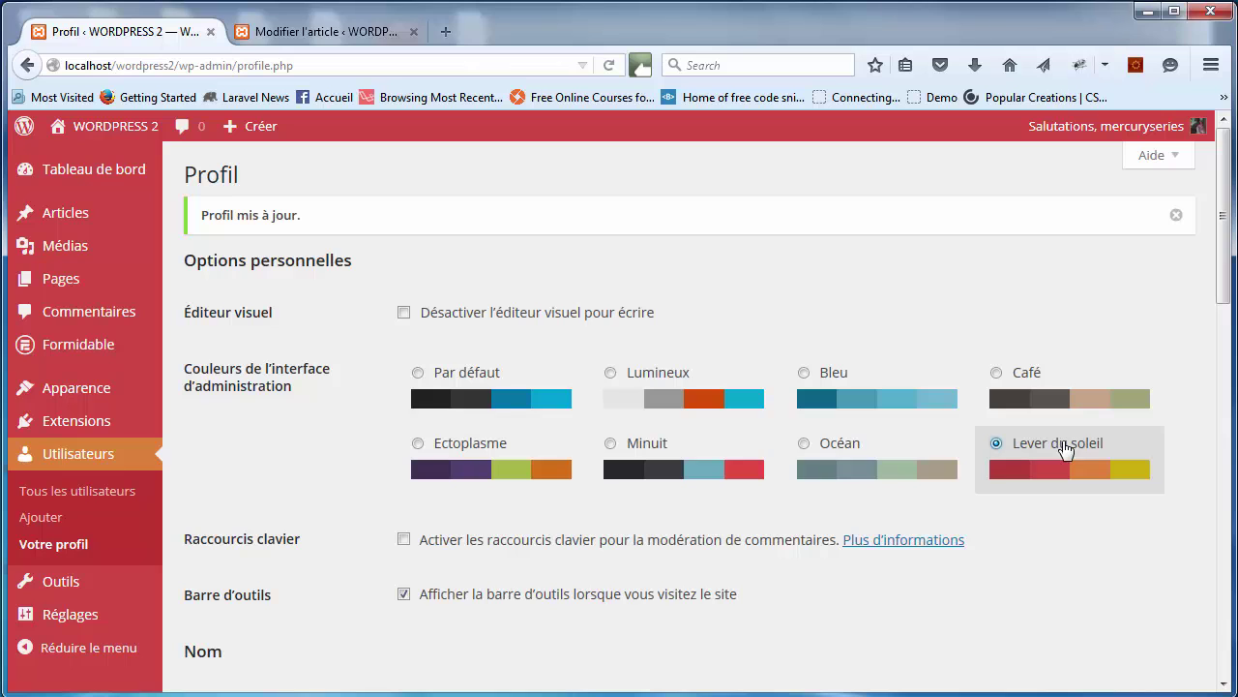
left_click(499, 377)
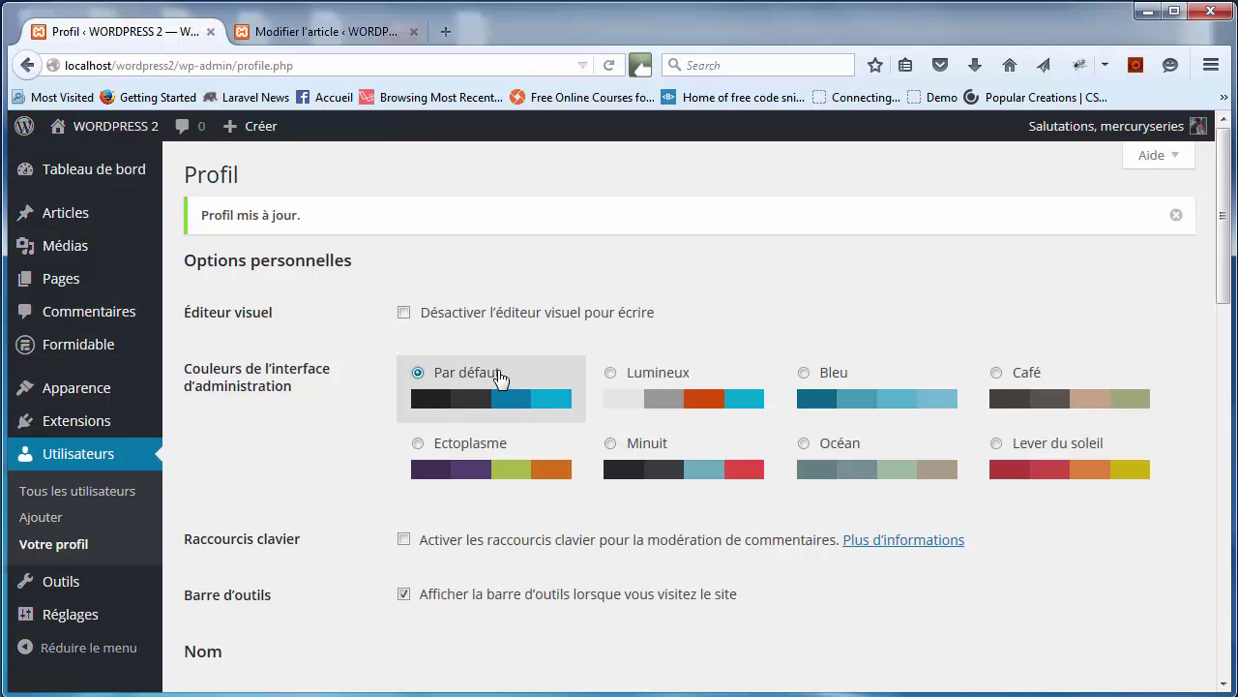
left_click(664, 438)
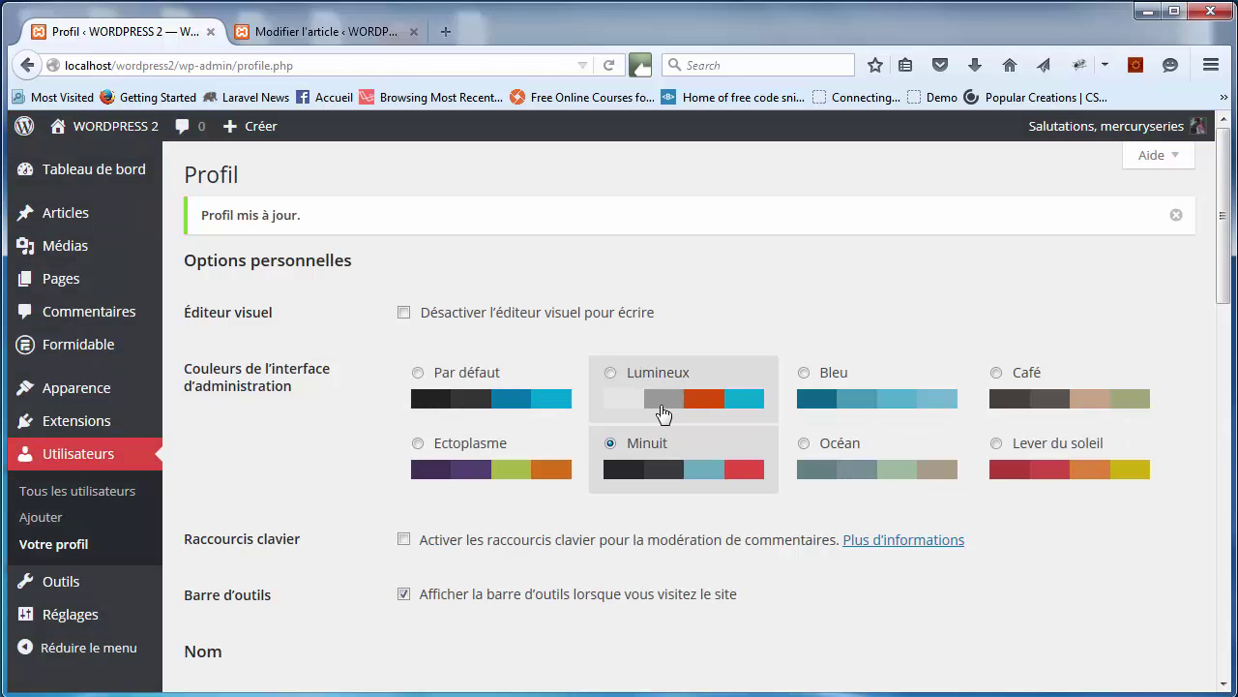
left_click(664, 414)
left_click(871, 378)
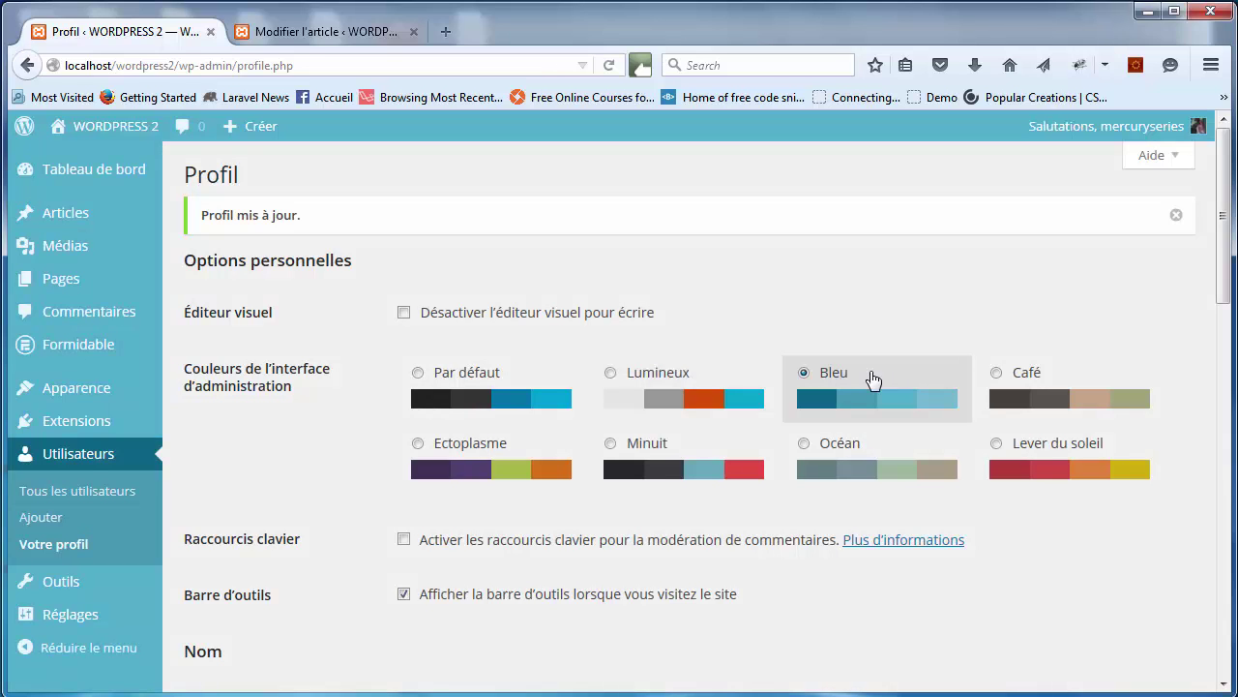
left_click(513, 377)
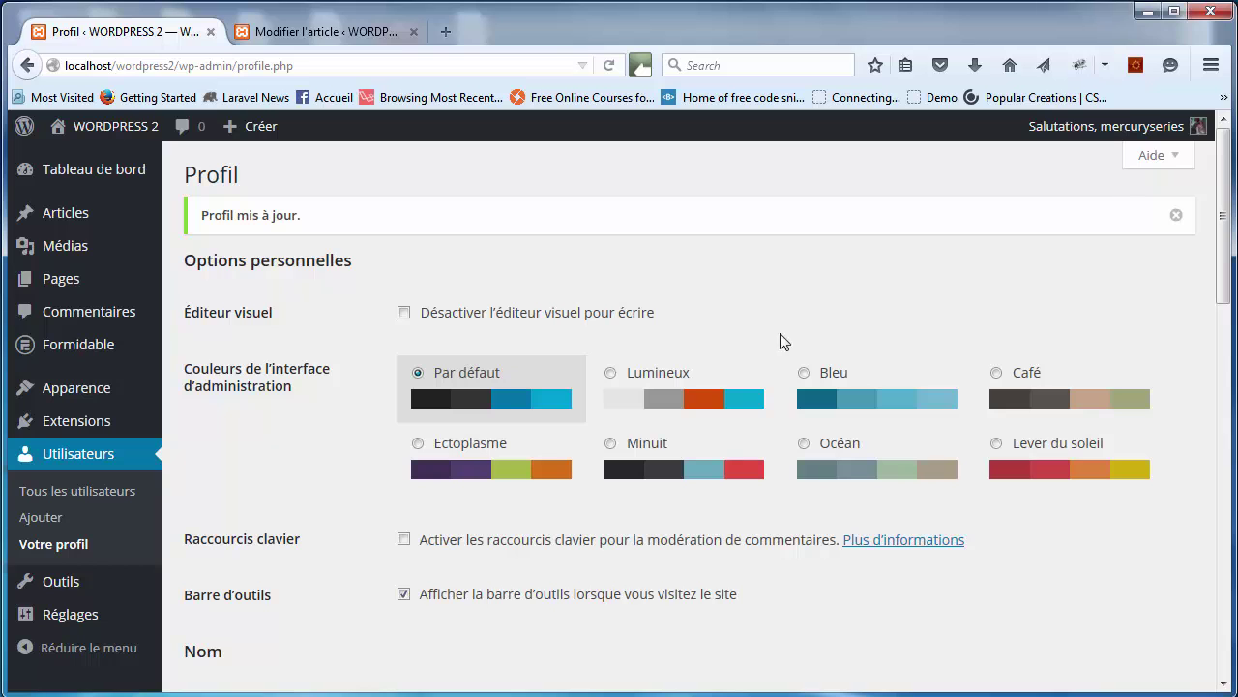
Find the profile's "Barre d'outils" option and open the public site in the article's tab to examine its toolbar
left_click_drag(1224, 257, 1221, 341)
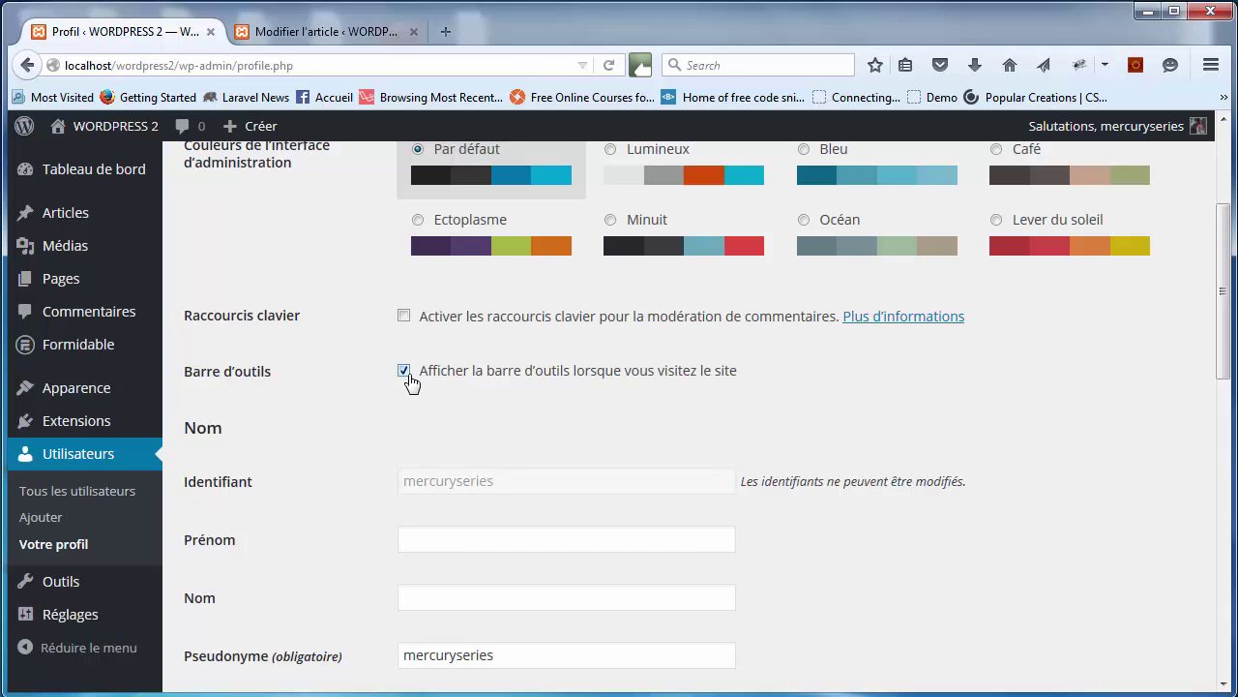
left_click(323, 31)
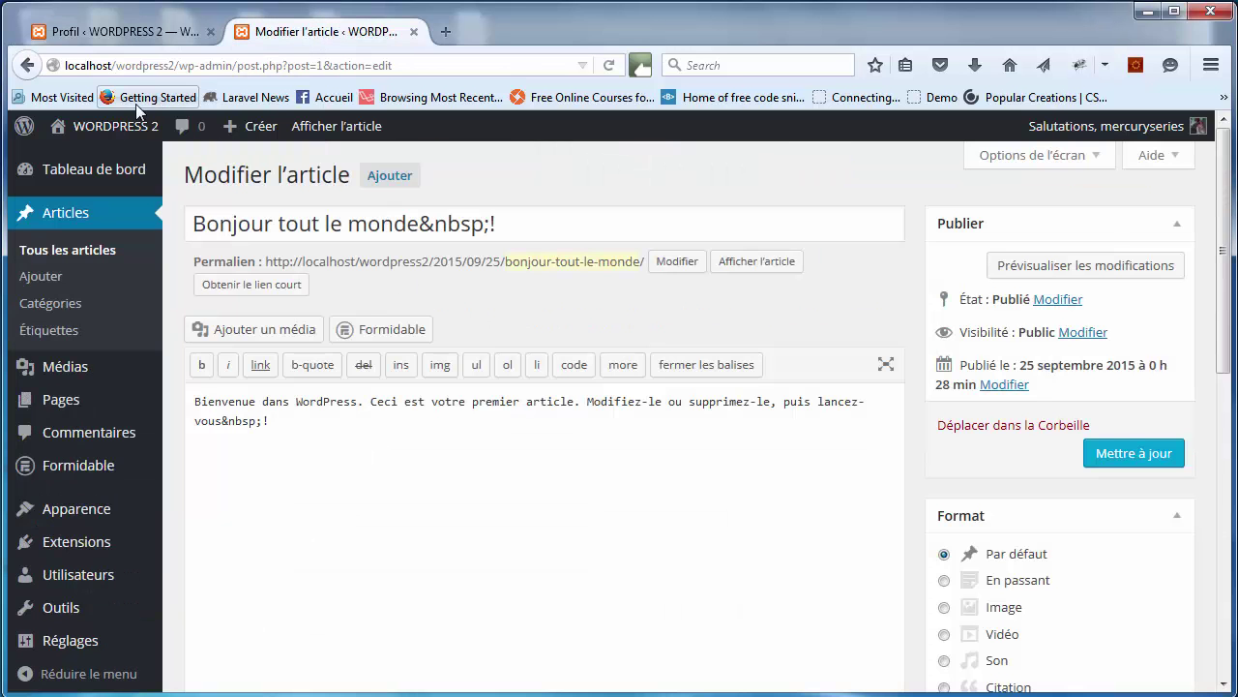
left_click(107, 126)
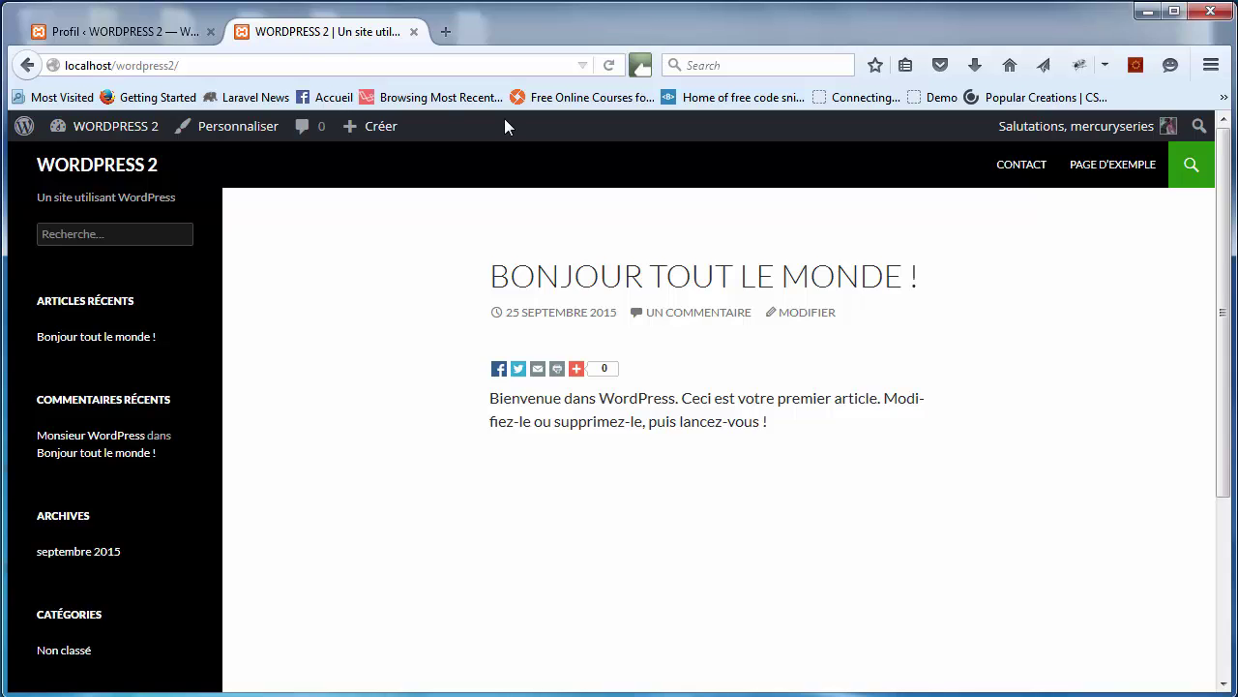
mouse_move(78, 130)
Uncheck "Afficher la barre d'outils lorsque vous visitez le site" in the user profile and save the profile
left_click(100, 31)
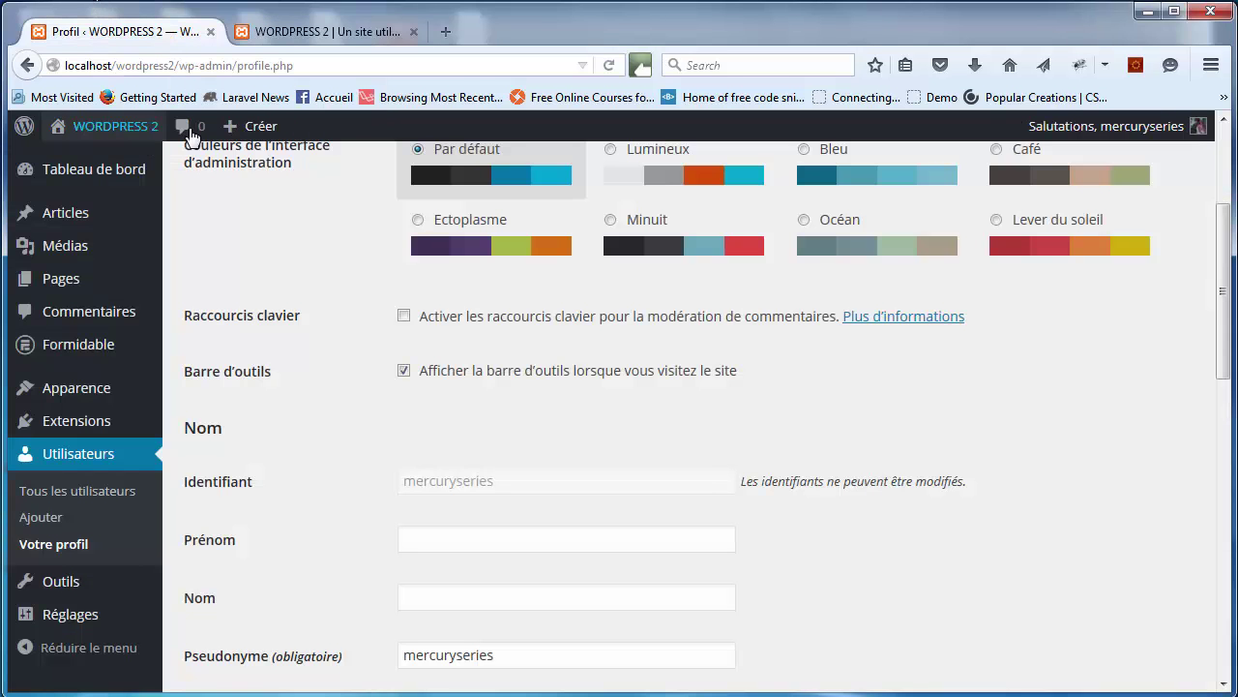
left_click(403, 370)
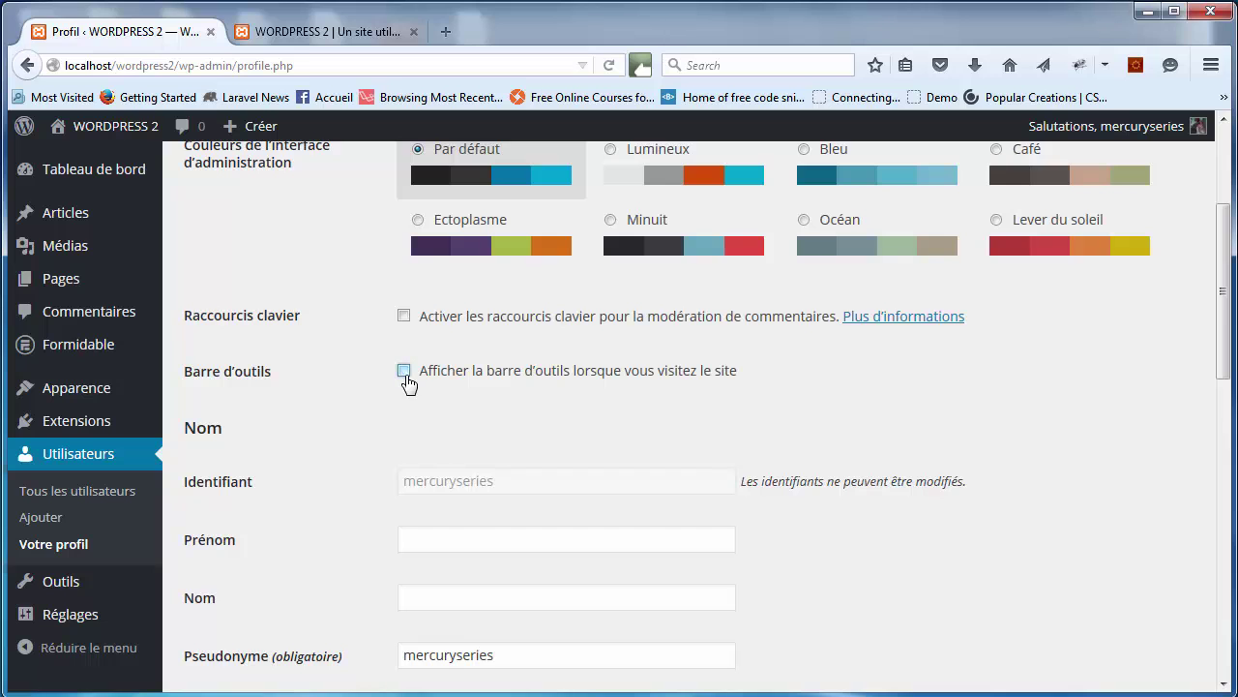
scroll(1203, 590, "down", 5)
scroll(1203, 590, "down", 8)
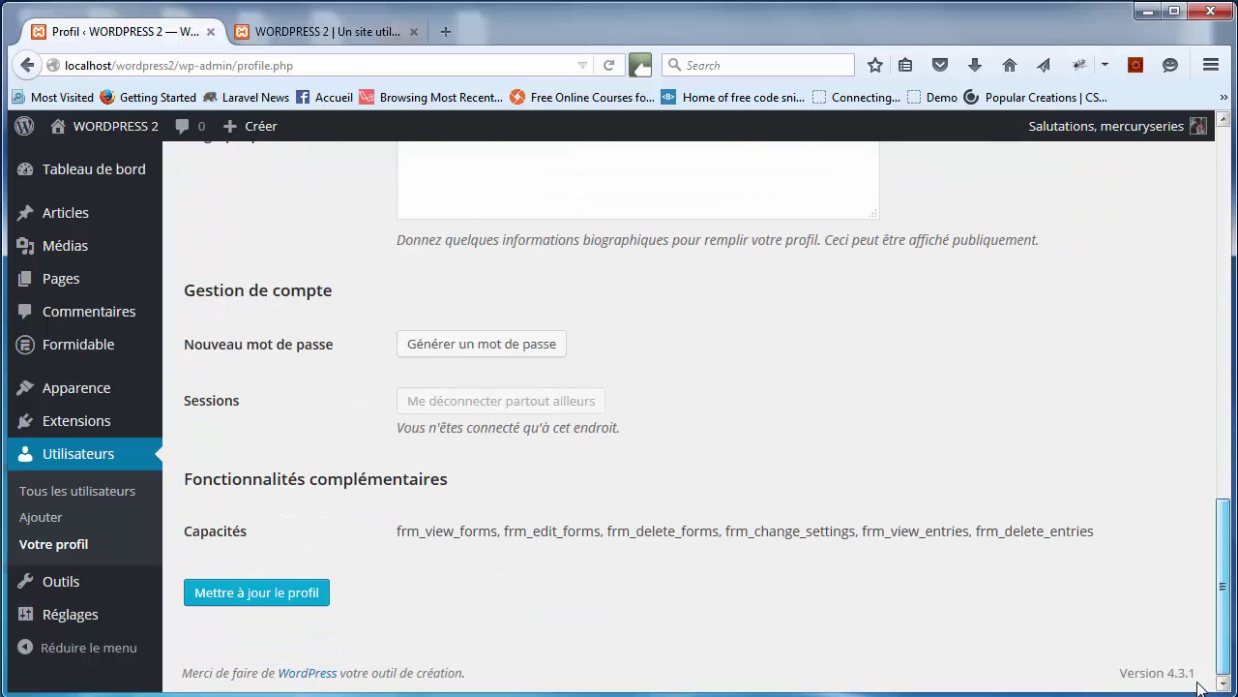
left_click(319, 593)
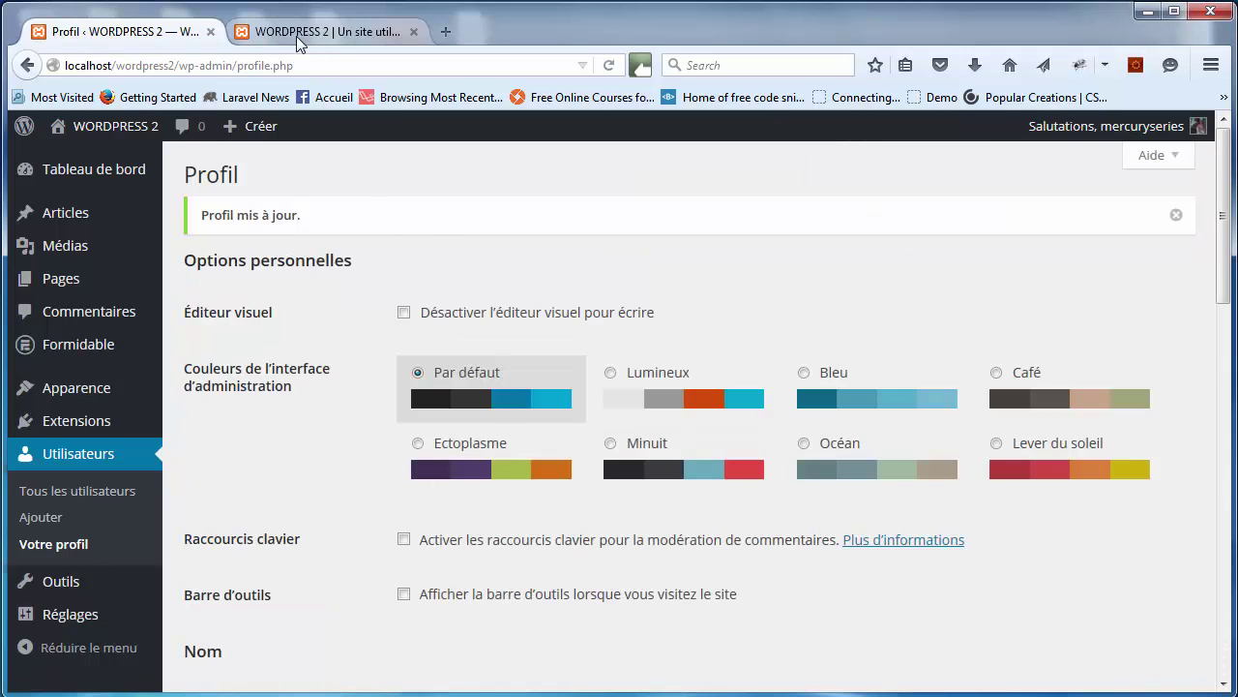
Reload the public site to check its toolbar, open the article's "Modifier" link, and go back to the site
left_click(296, 35)
left_click(296, 65)
key("Return")
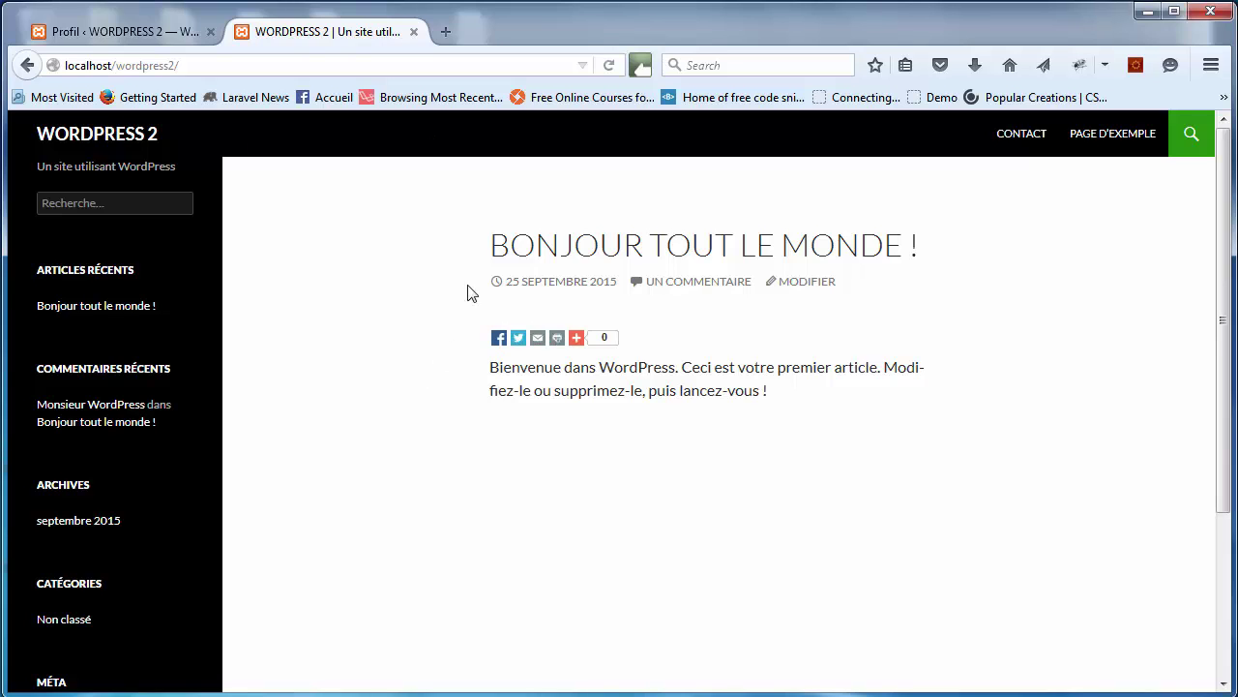
left_click(796, 290)
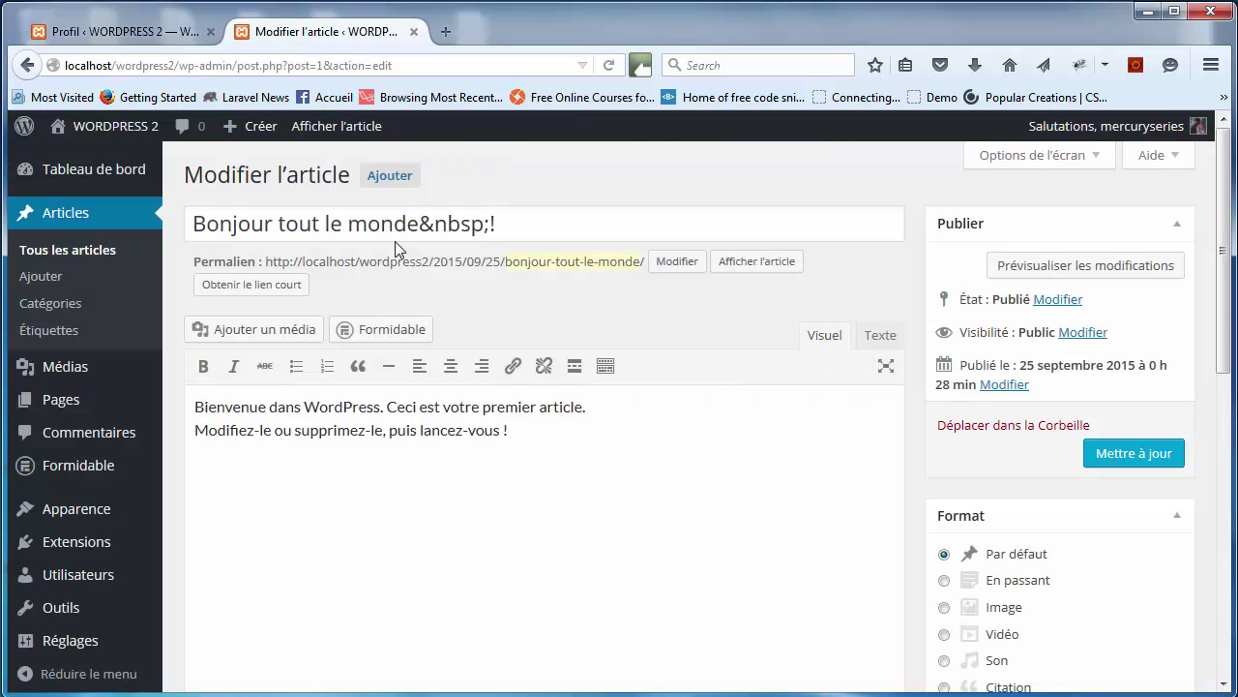
left_click(23, 66)
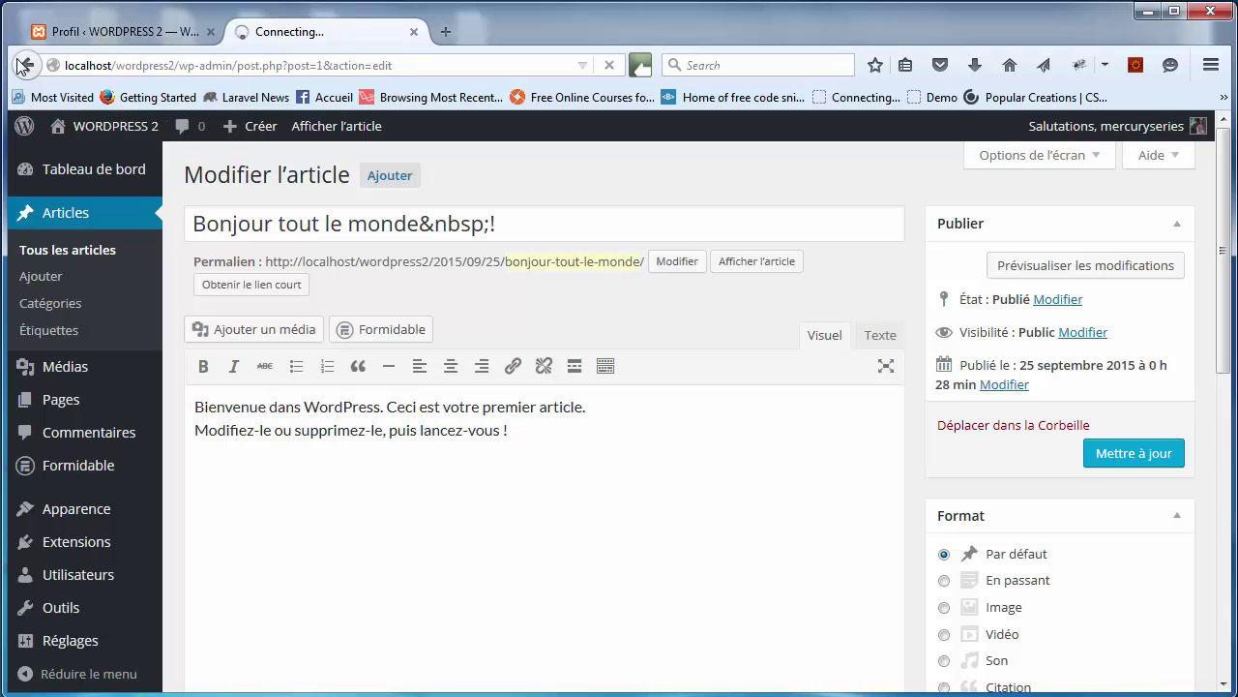
Return to the user profile and check "Afficher la barre d'outils lorsque vous visitez le site"
left_click(97, 29)
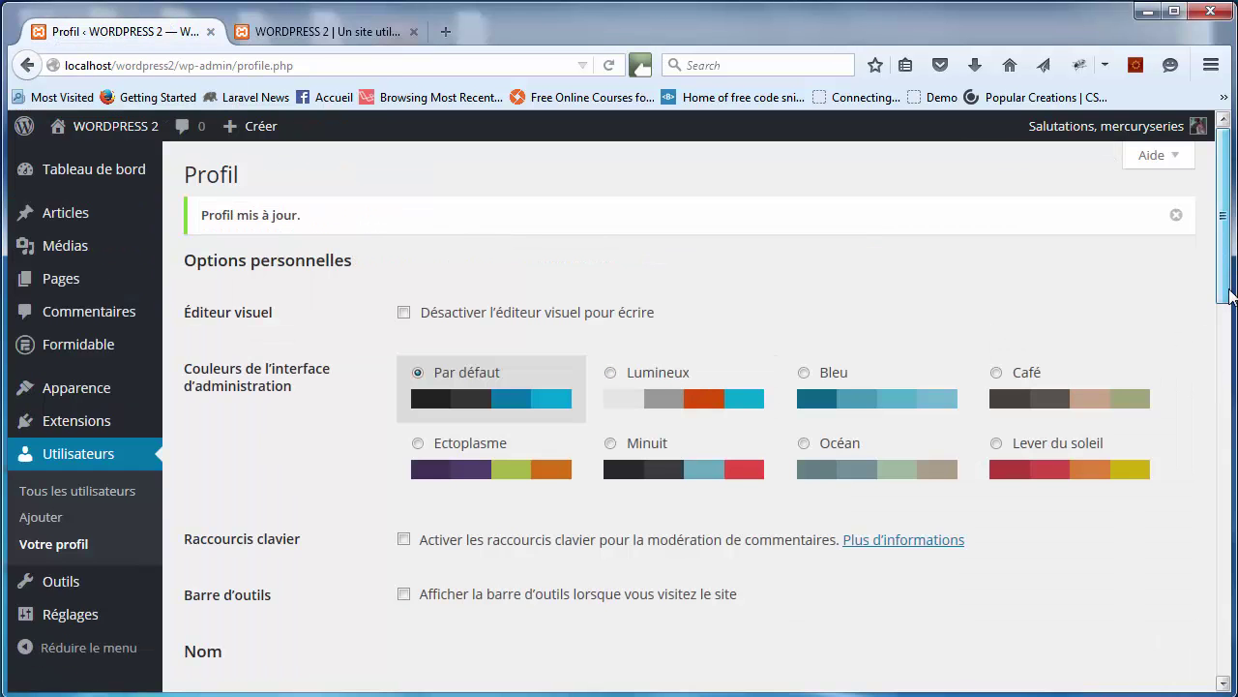
scroll(1226, 281, "down", 3)
left_click(404, 400)
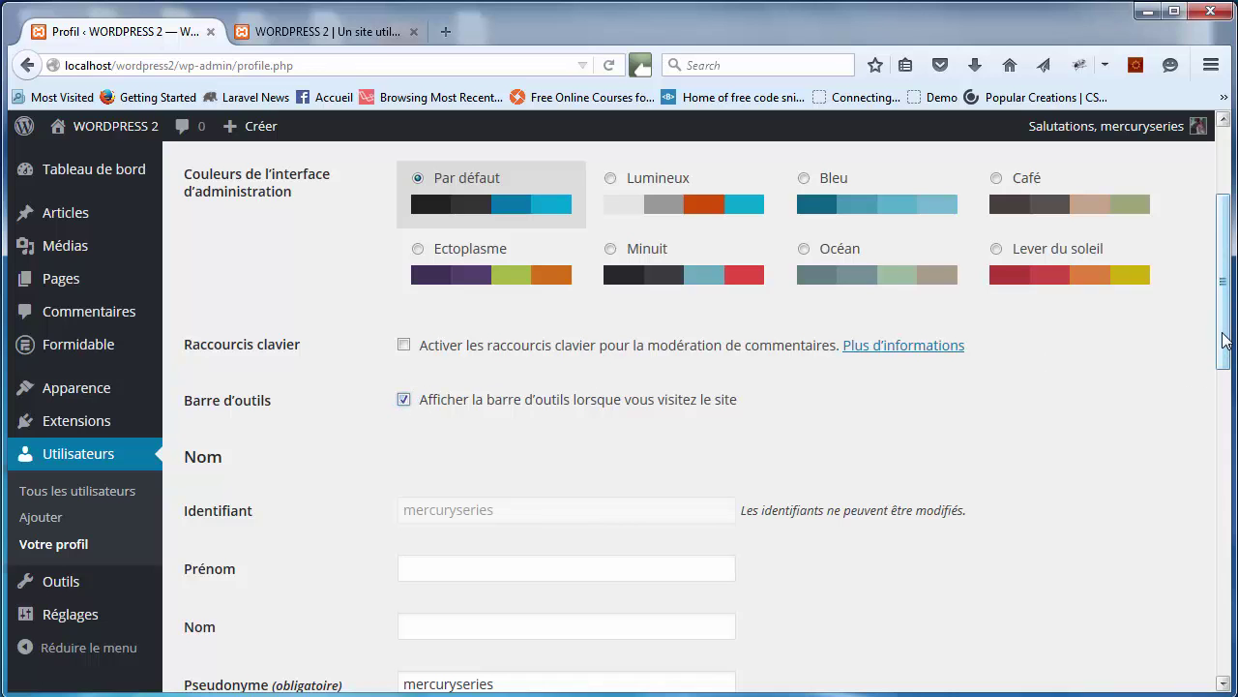
Fill in the profile's Prénom and Nom fields with the user's first names and last name
scroll(1225, 368, "down", 1)
scroll(1223, 366, "down", 3)
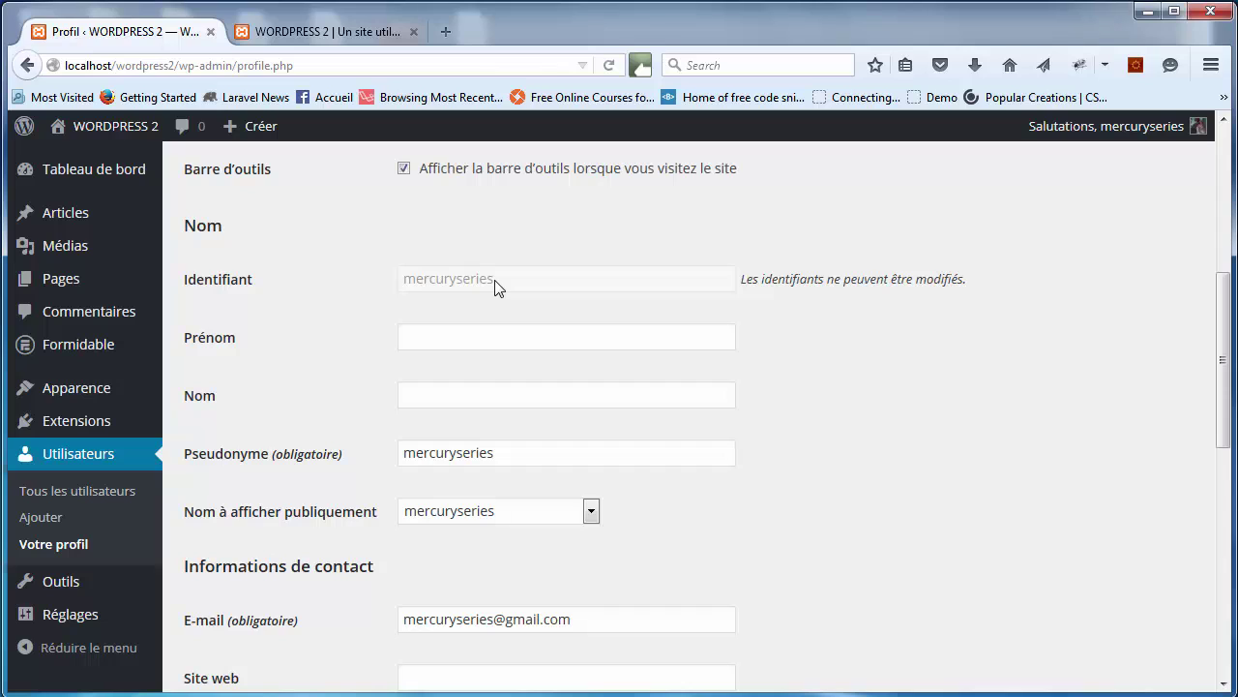
left_click(458, 327)
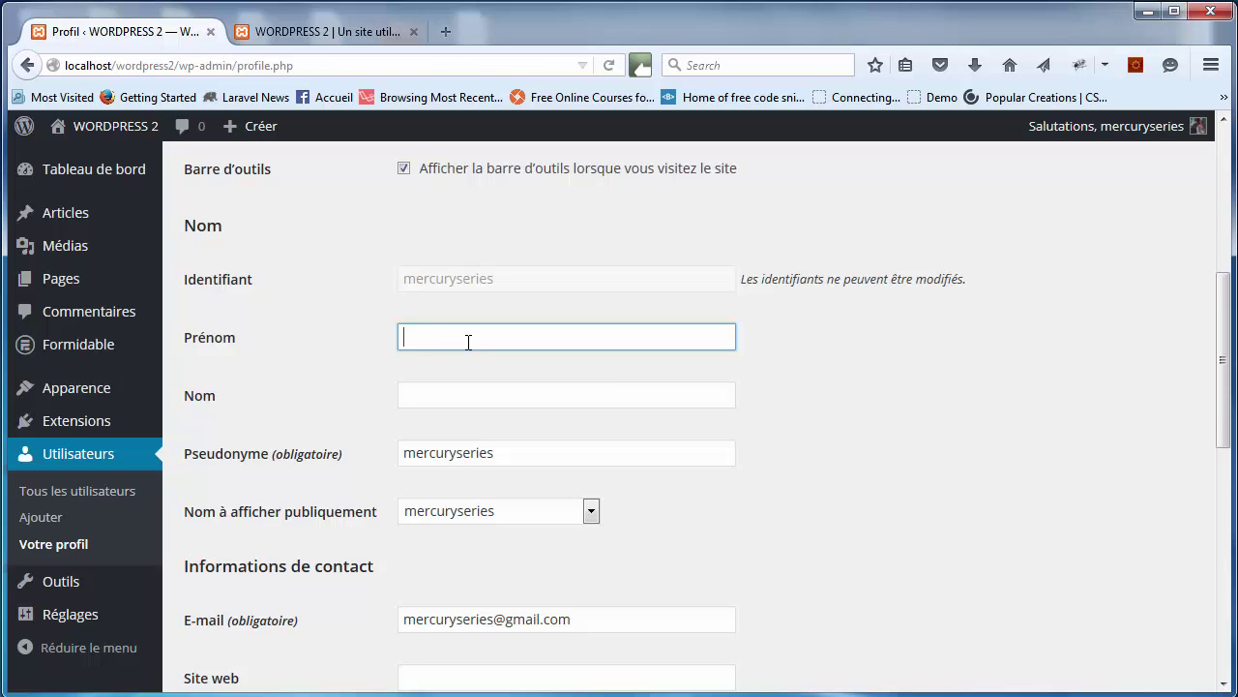
type("ono")
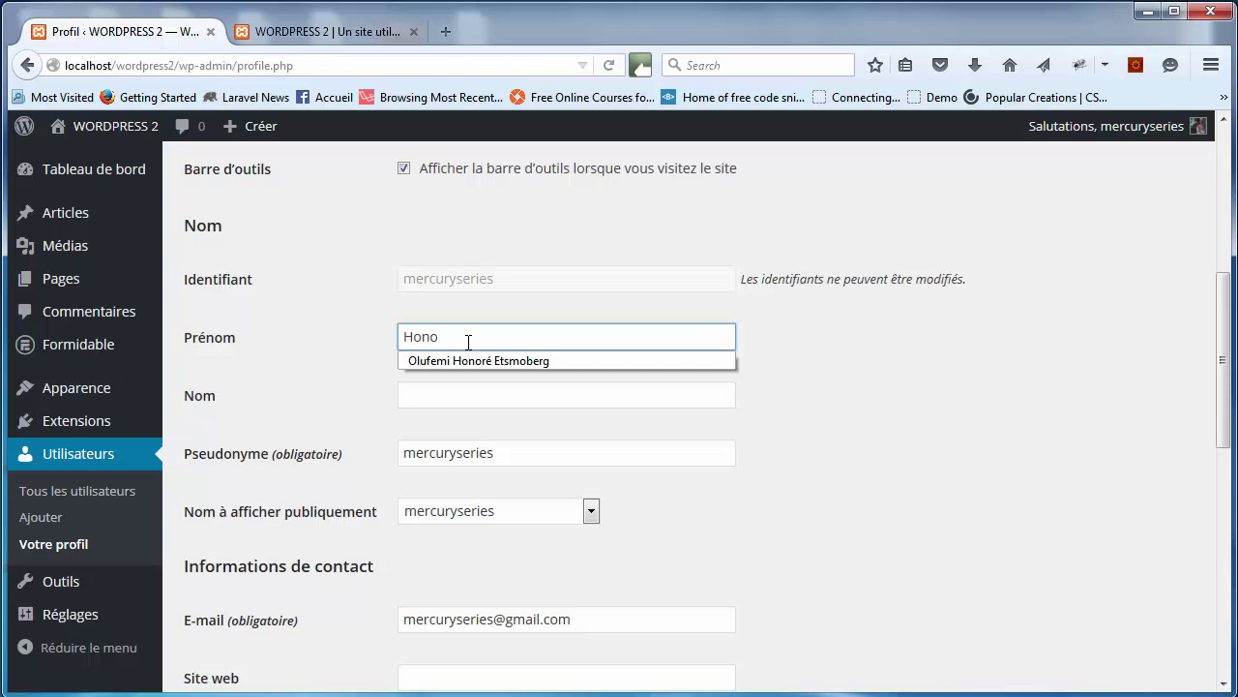
left_click(471, 361)
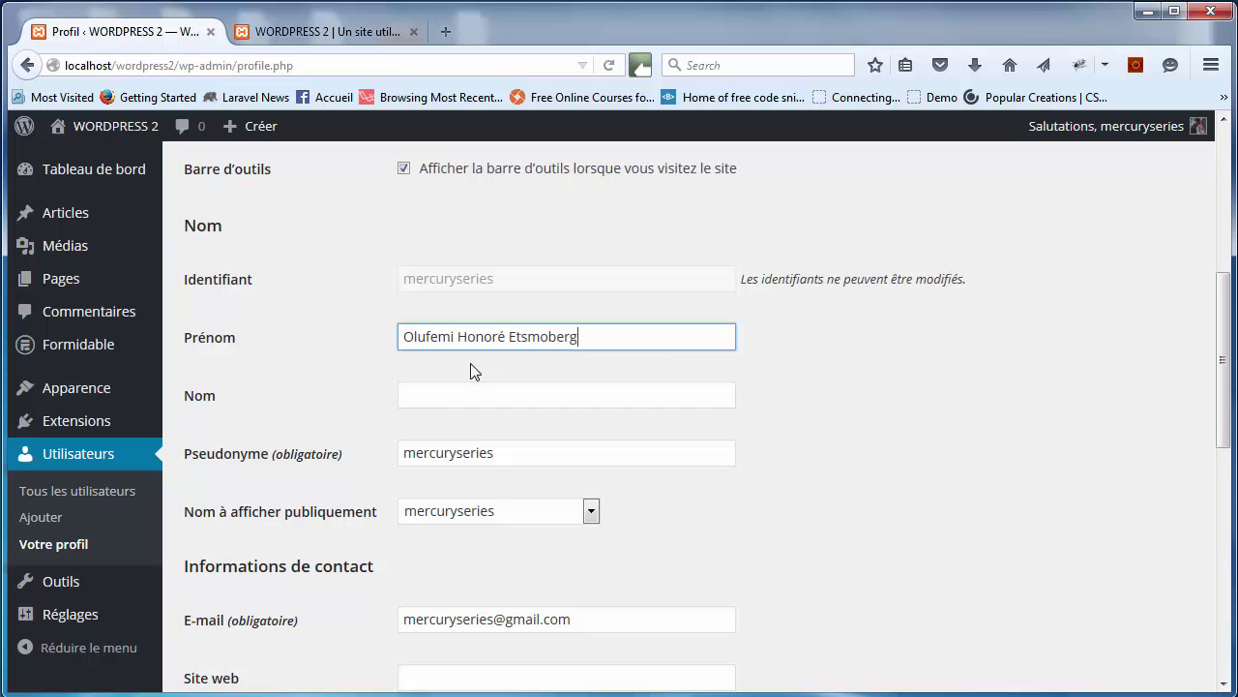
triple_click(559, 336)
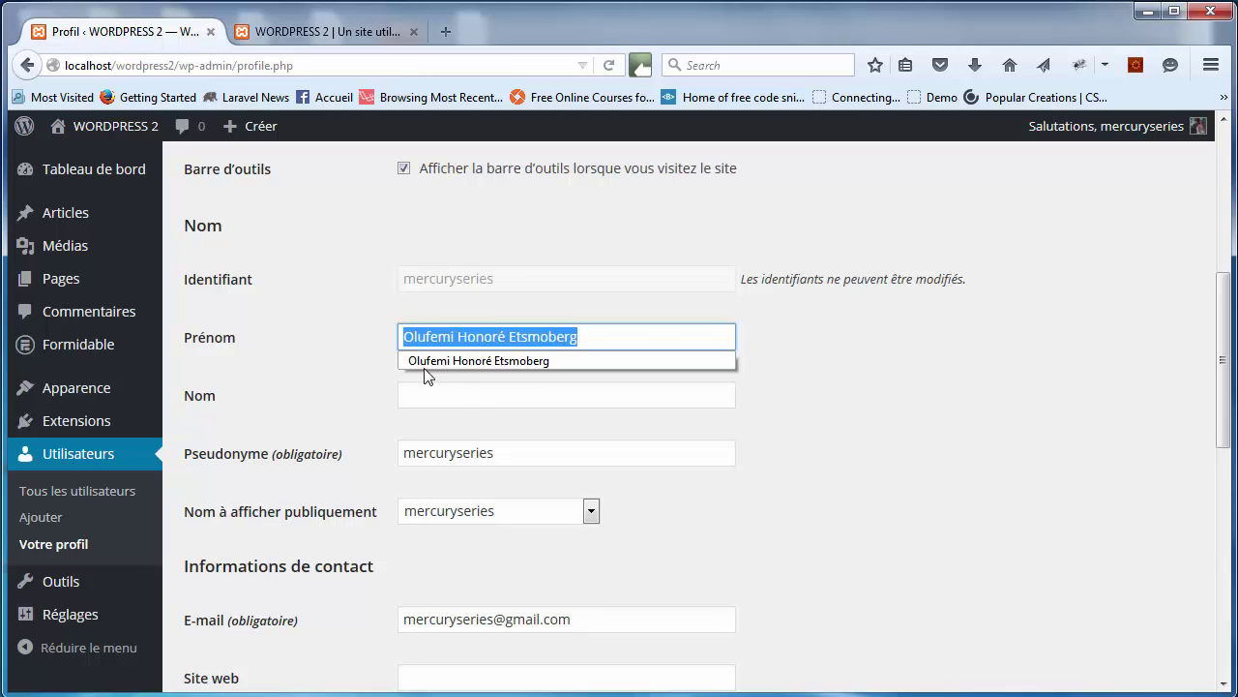
left_click(462, 406)
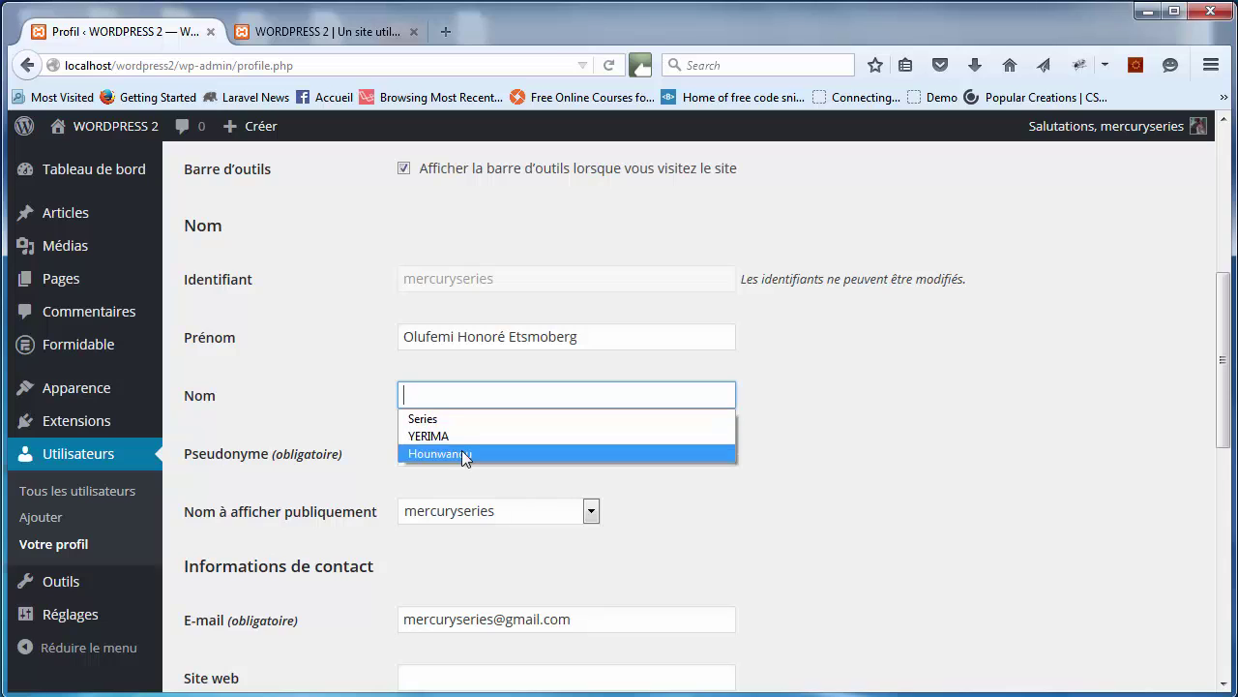
left_click(462, 454)
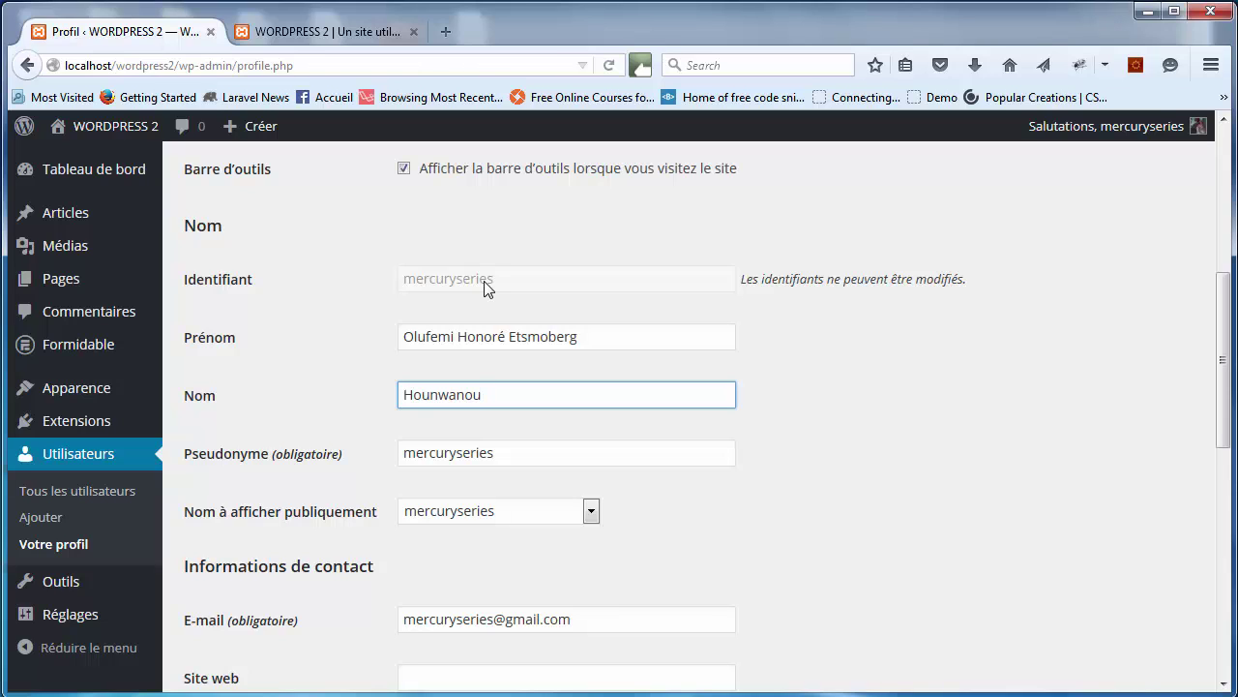
Shorten the profile's Pseudonyme to "mercury" and save the profile
left_click_drag(501, 455, 404, 455)
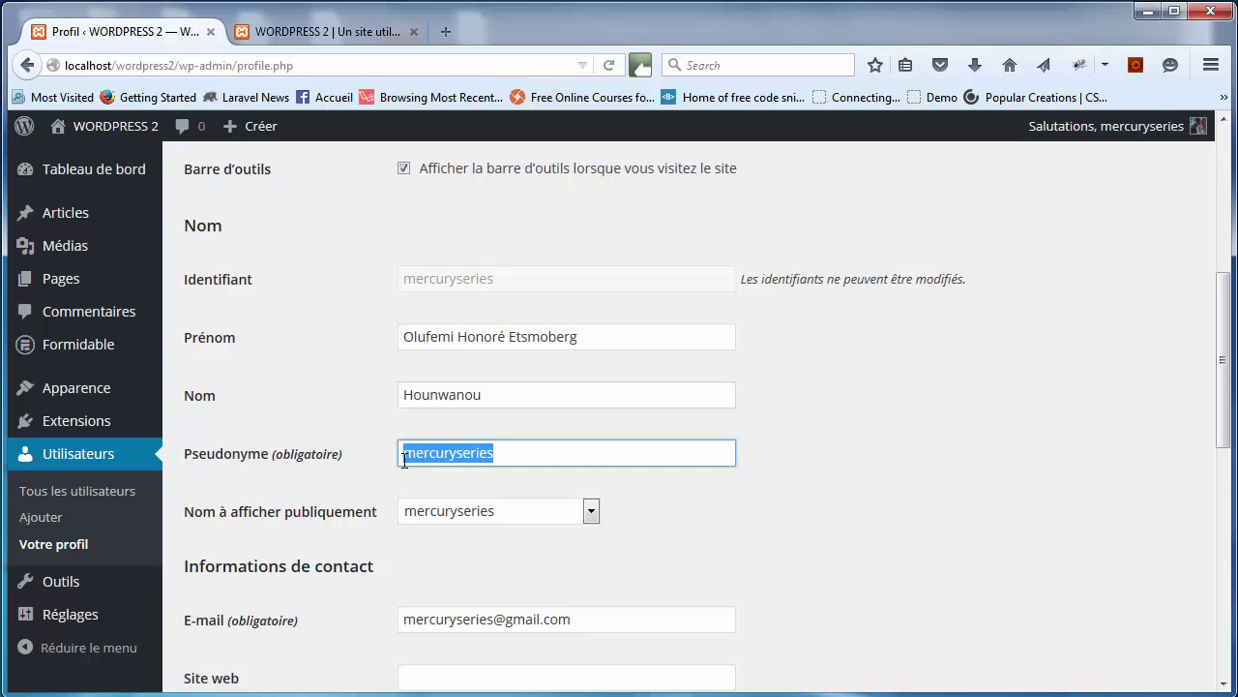
left_click(404, 281)
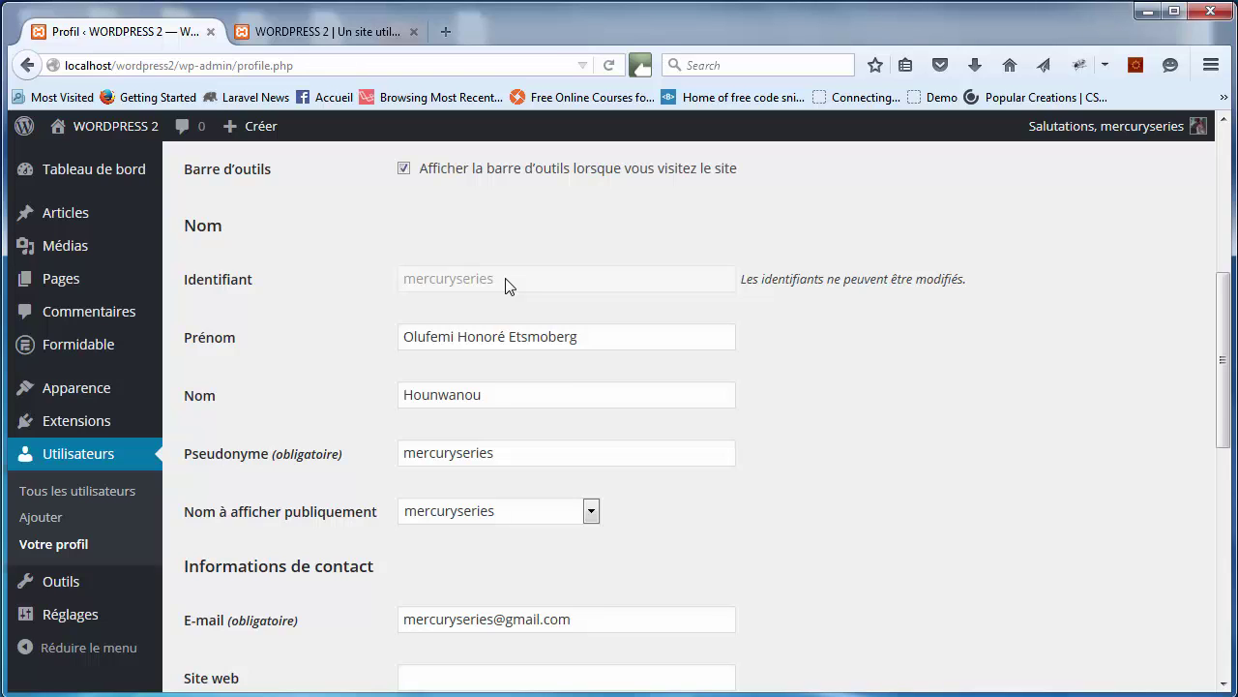
left_click_drag(503, 457, 405, 462)
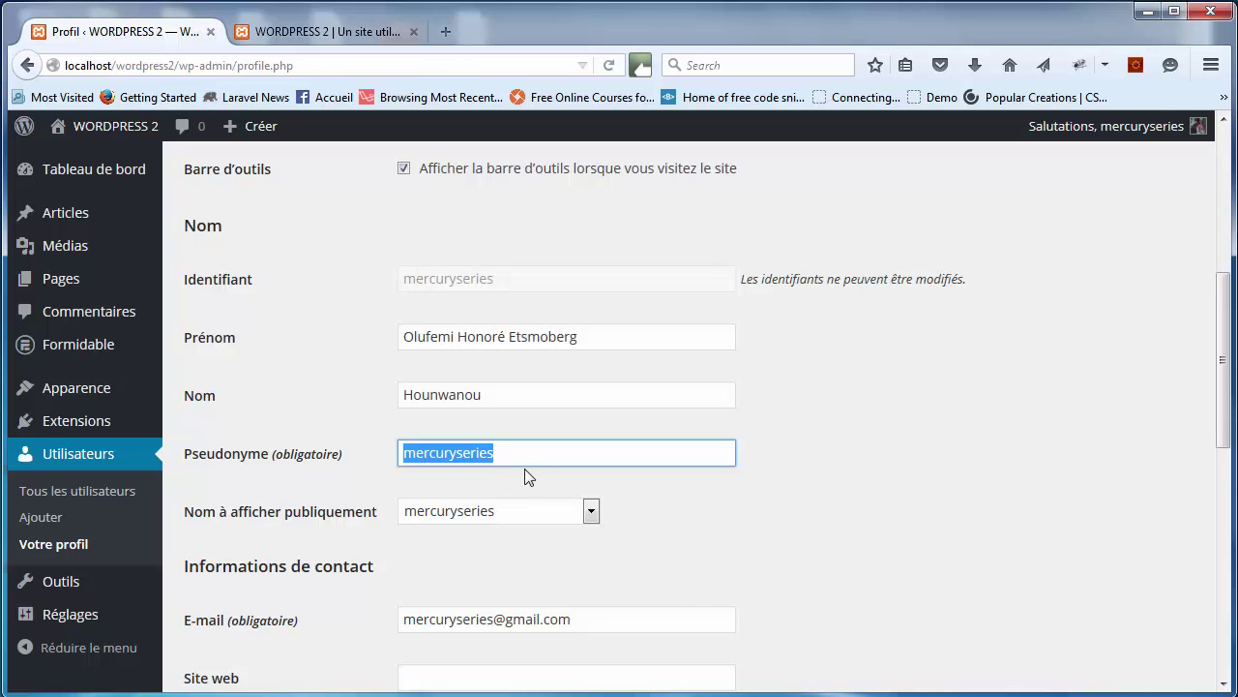
key("End")
key("BackSpace")
key("BackSpace")
key("BackSpace")
key("BackSpace")
key("BackSpace")
key("BackSpace")
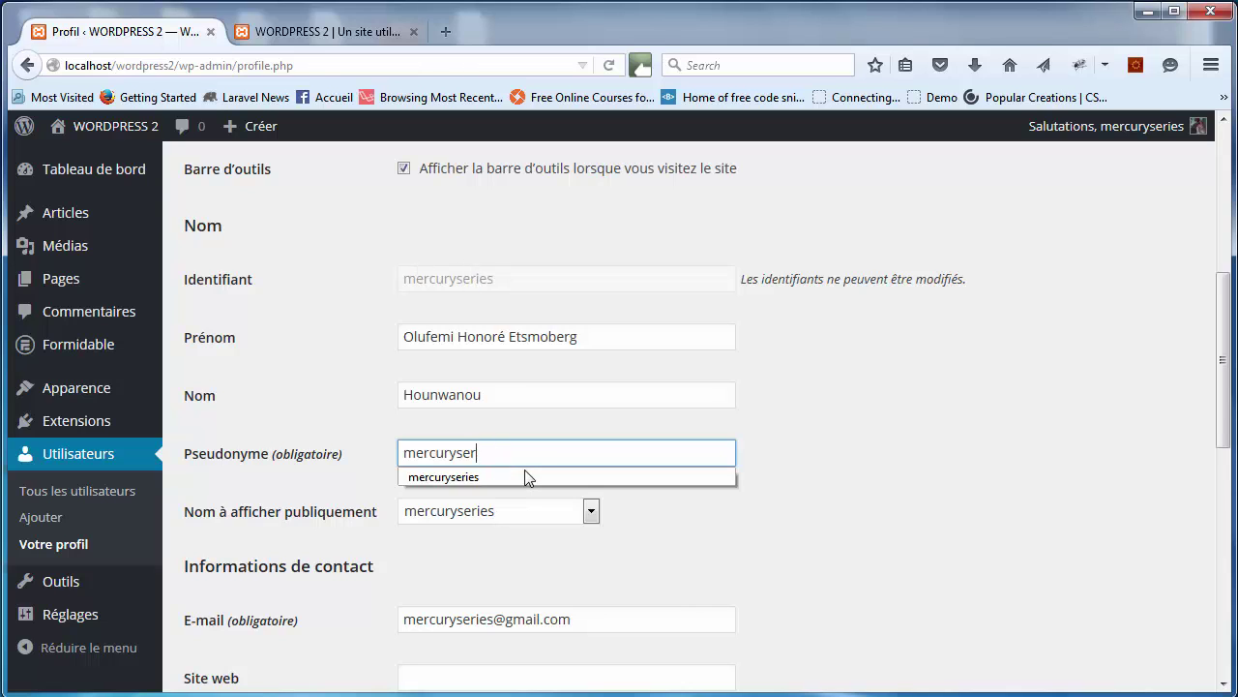
left_click(803, 460)
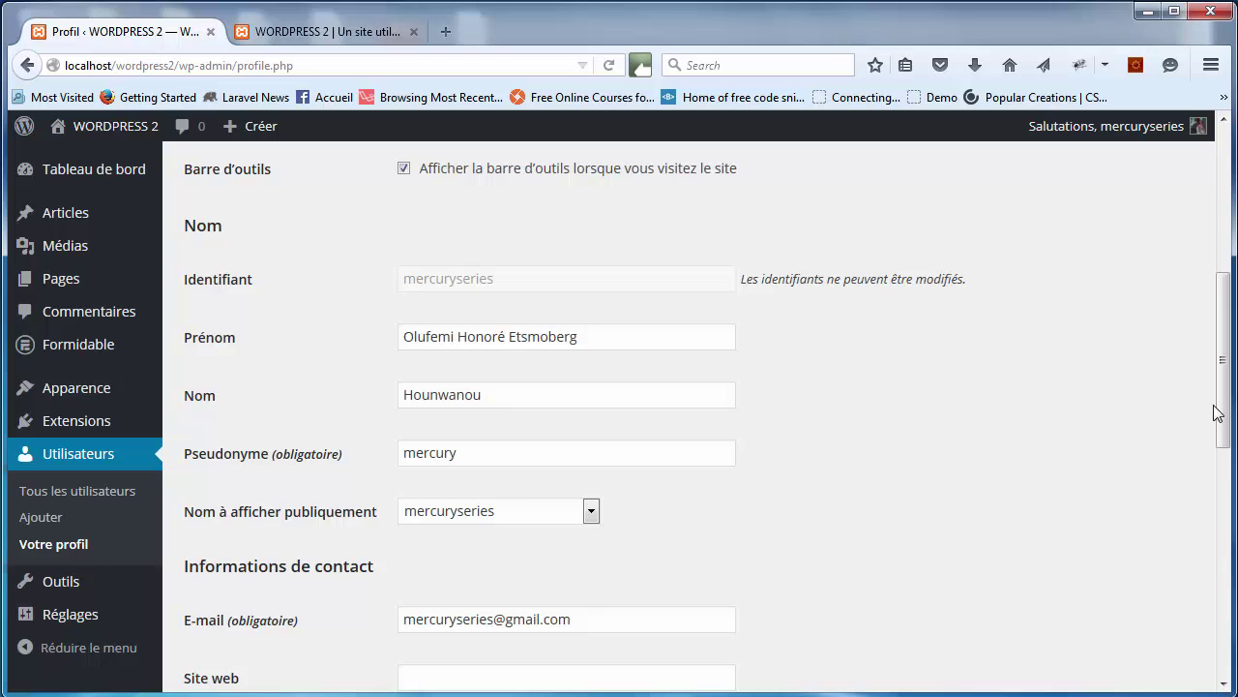
left_click_drag(1223, 435, 1223, 656)
left_click(322, 588)
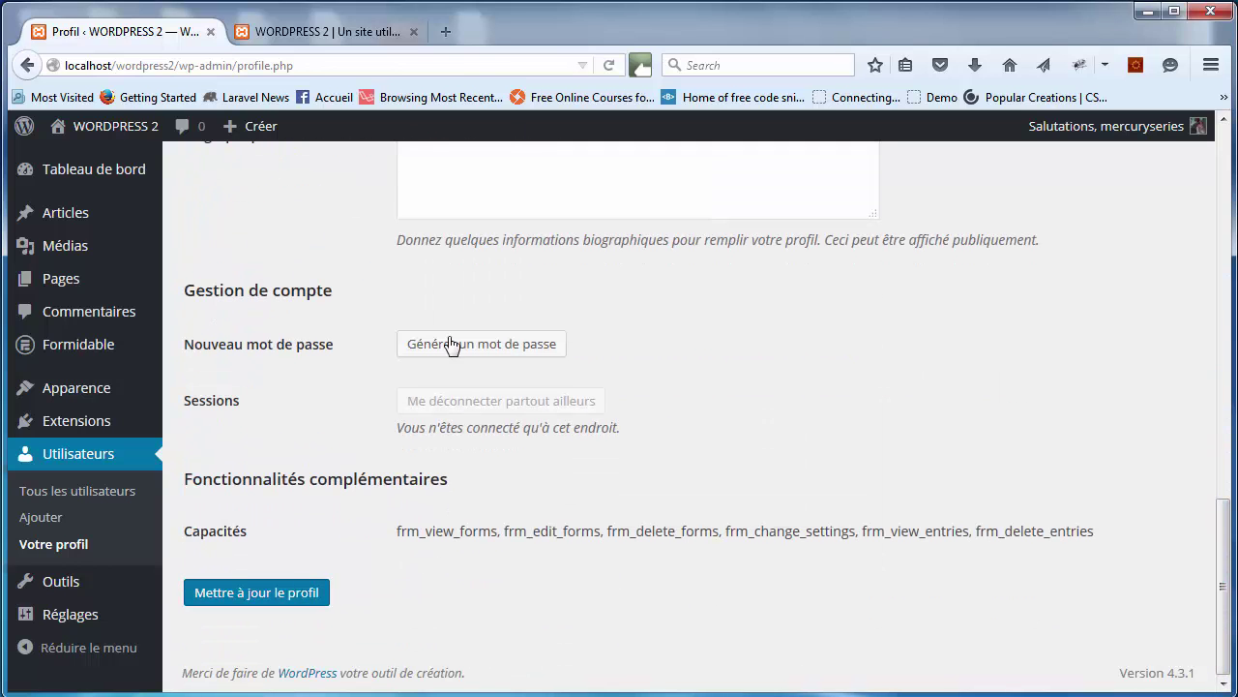
Reload the public site and open the article "Bonjour tout le monde !" to check its toolbar and author name
left_click(353, 36)
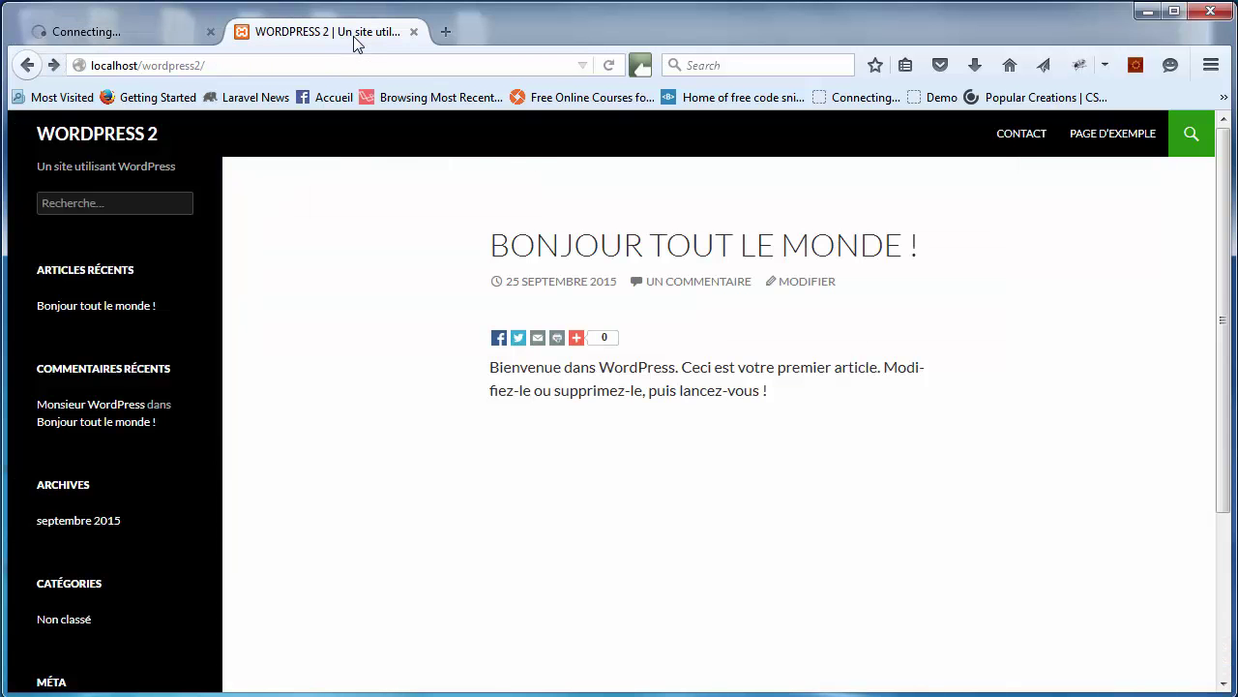
key("F5")
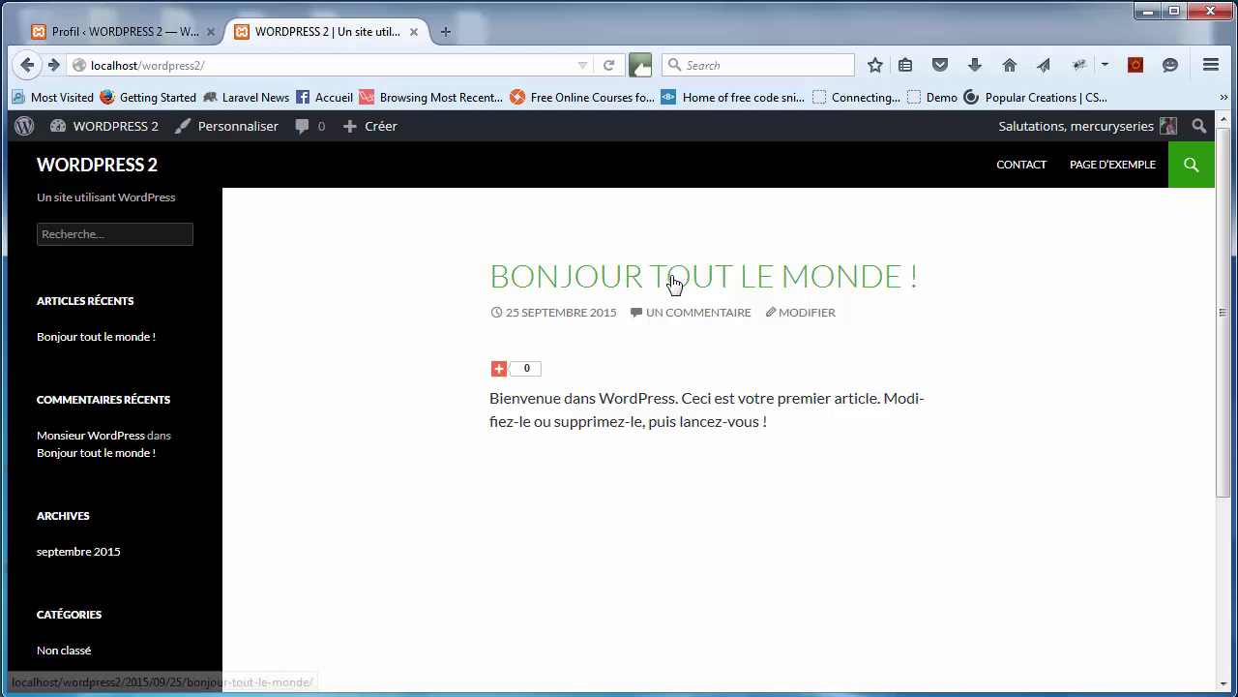
left_click(669, 282)
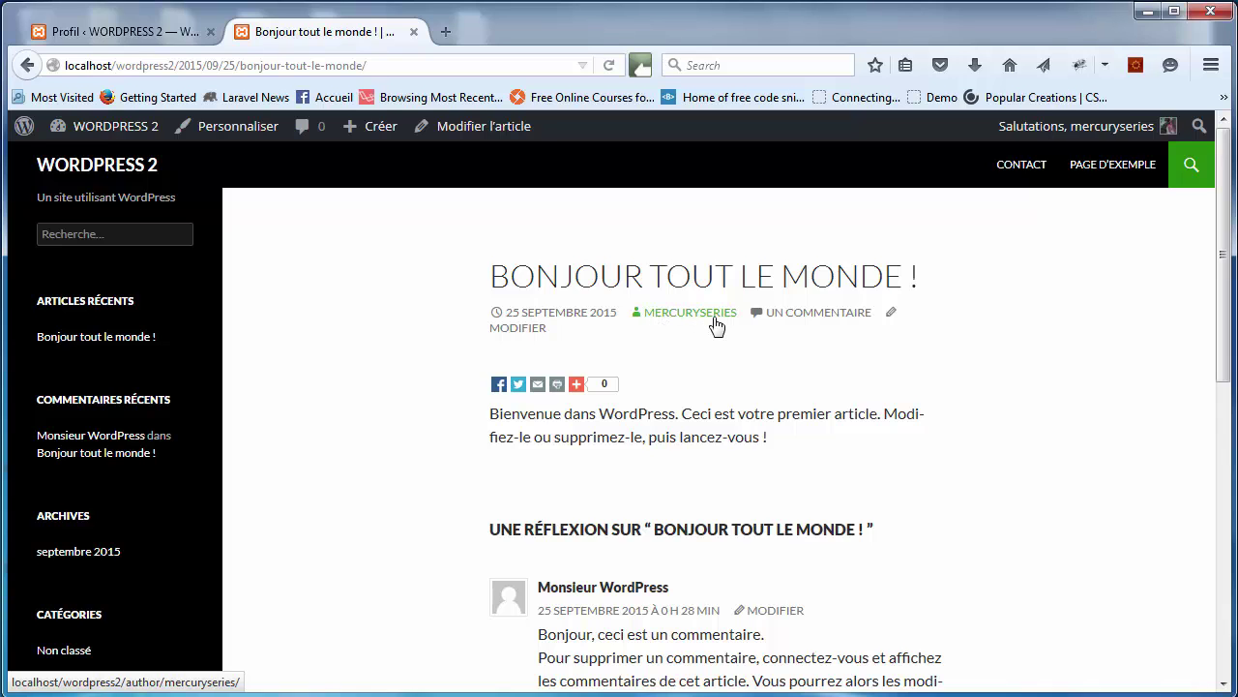
Set the profile's "Nom à afficher publiquement" to the user's last name only and save the profile
left_click(132, 37)
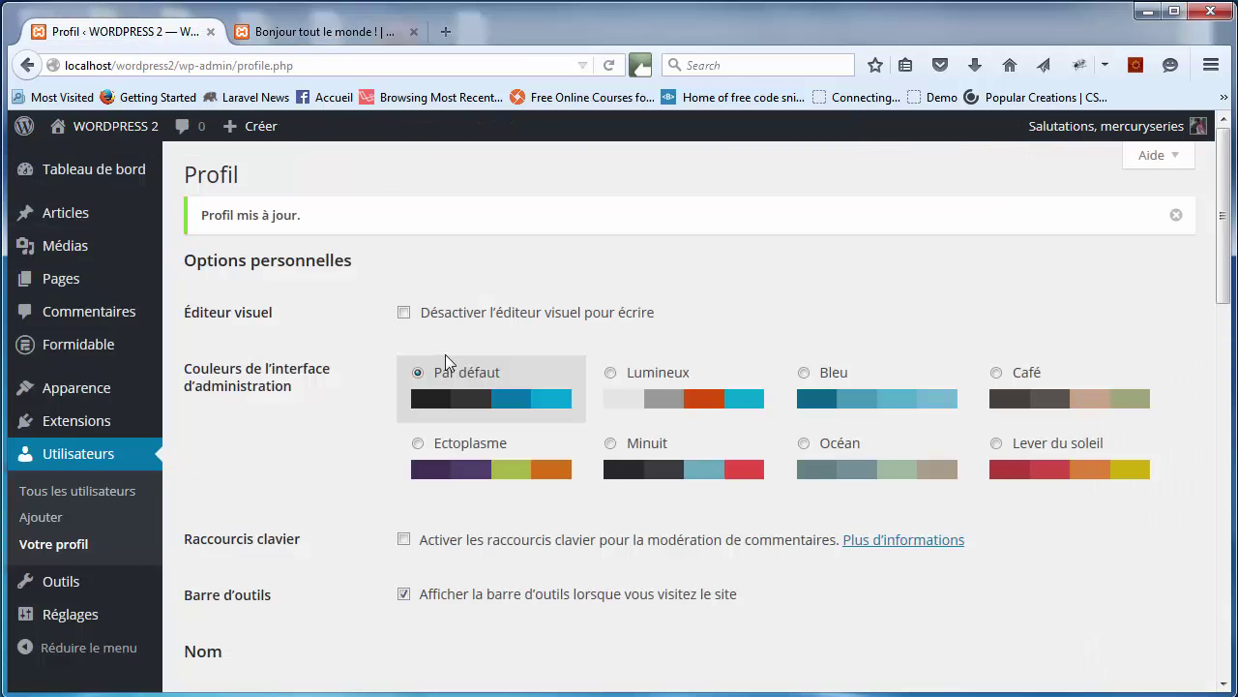
scroll(1224, 378, "down", 3)
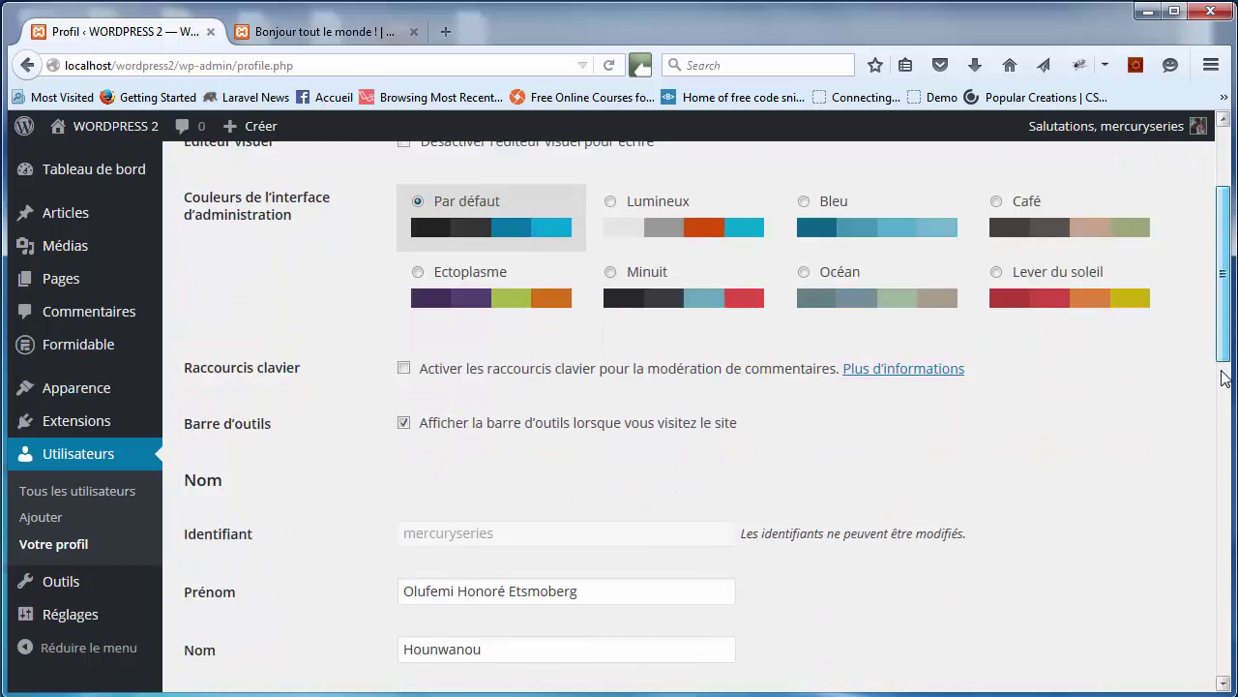
scroll(1225, 377, "down", 6)
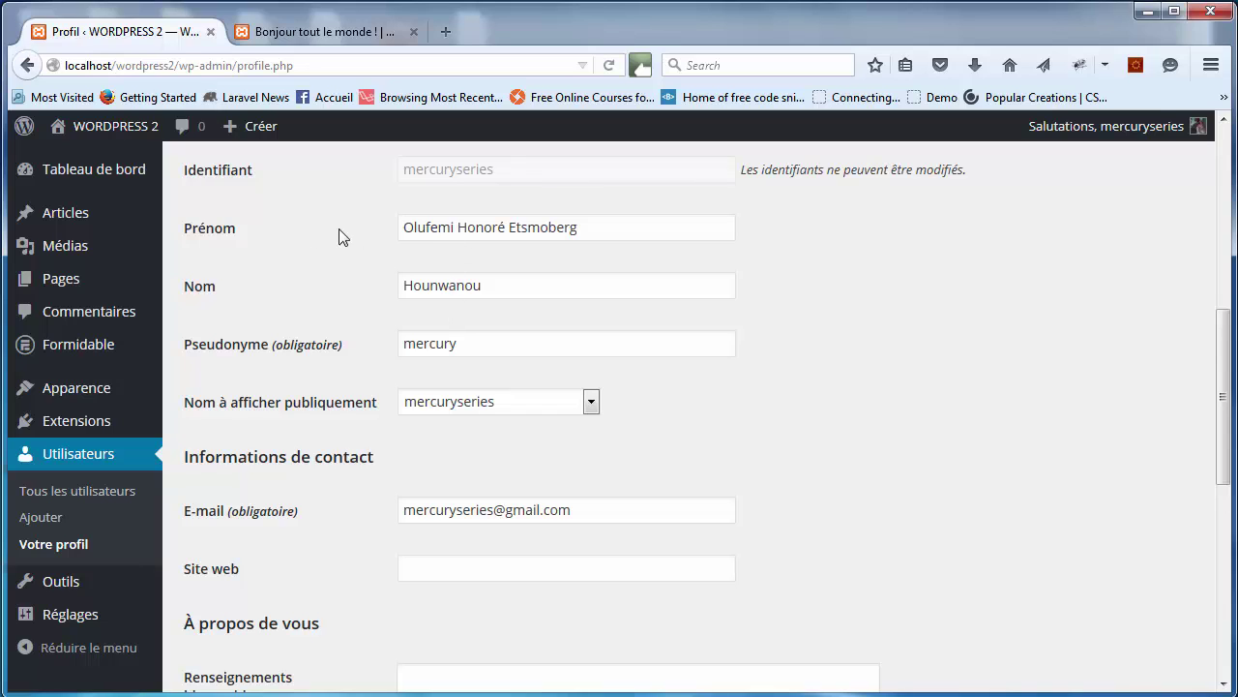
left_click(483, 410)
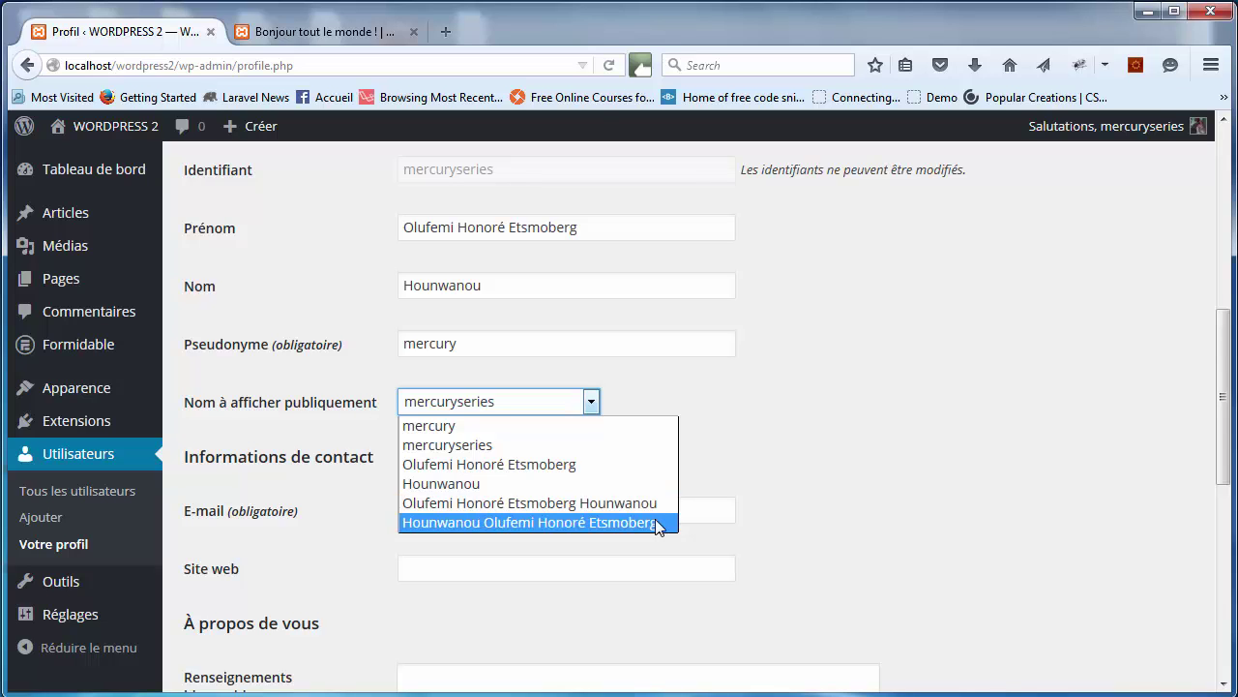
left_click(471, 483)
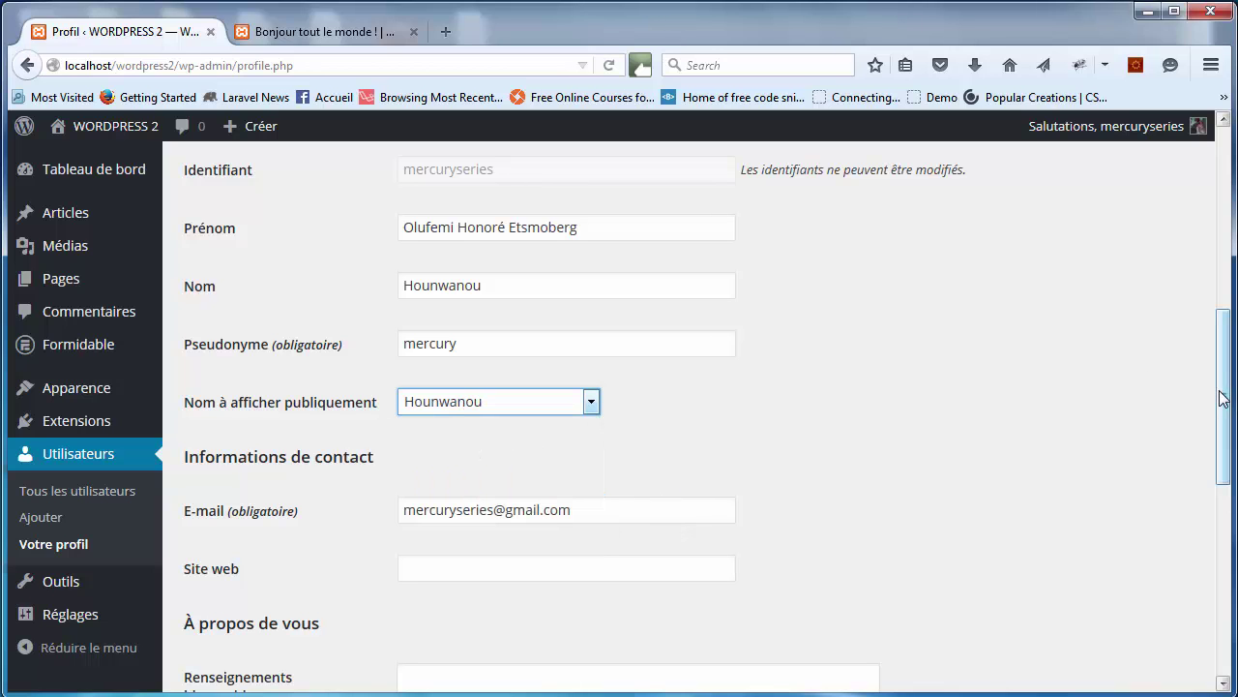
scroll(1224, 397, "down", 10)
left_click(284, 594)
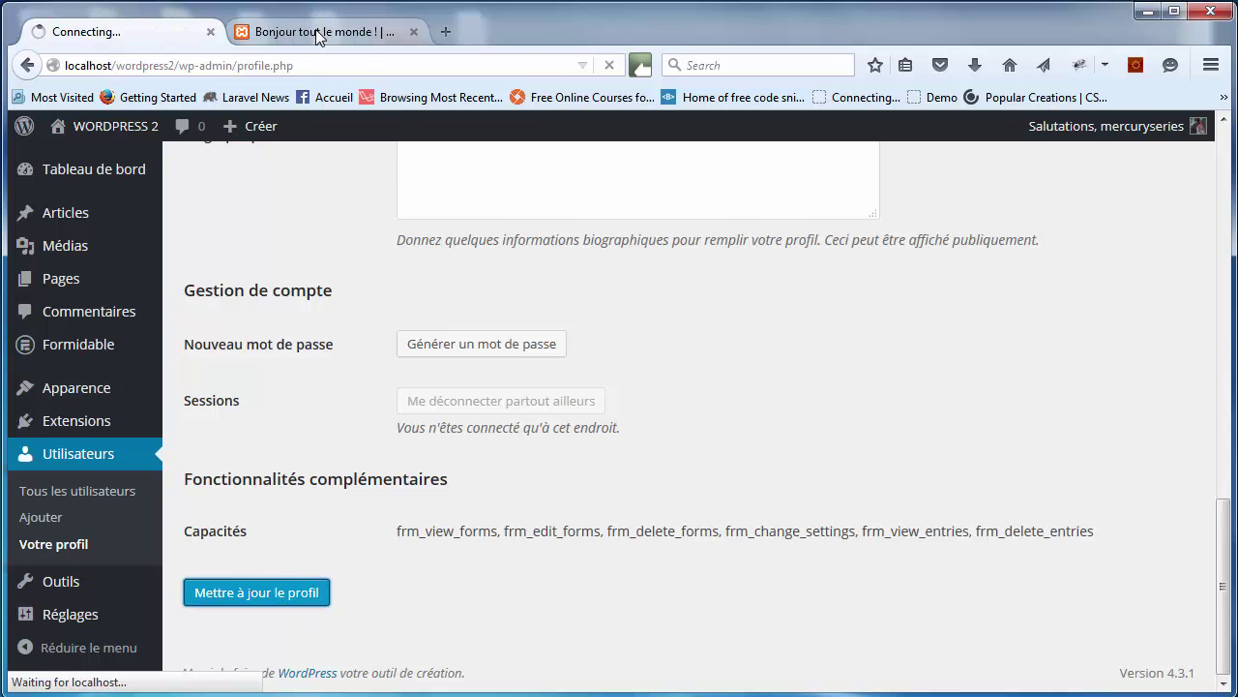
Reload the article "Bonjour tout le monde !" on the public site and check the author name shown under its title
left_click(319, 33)
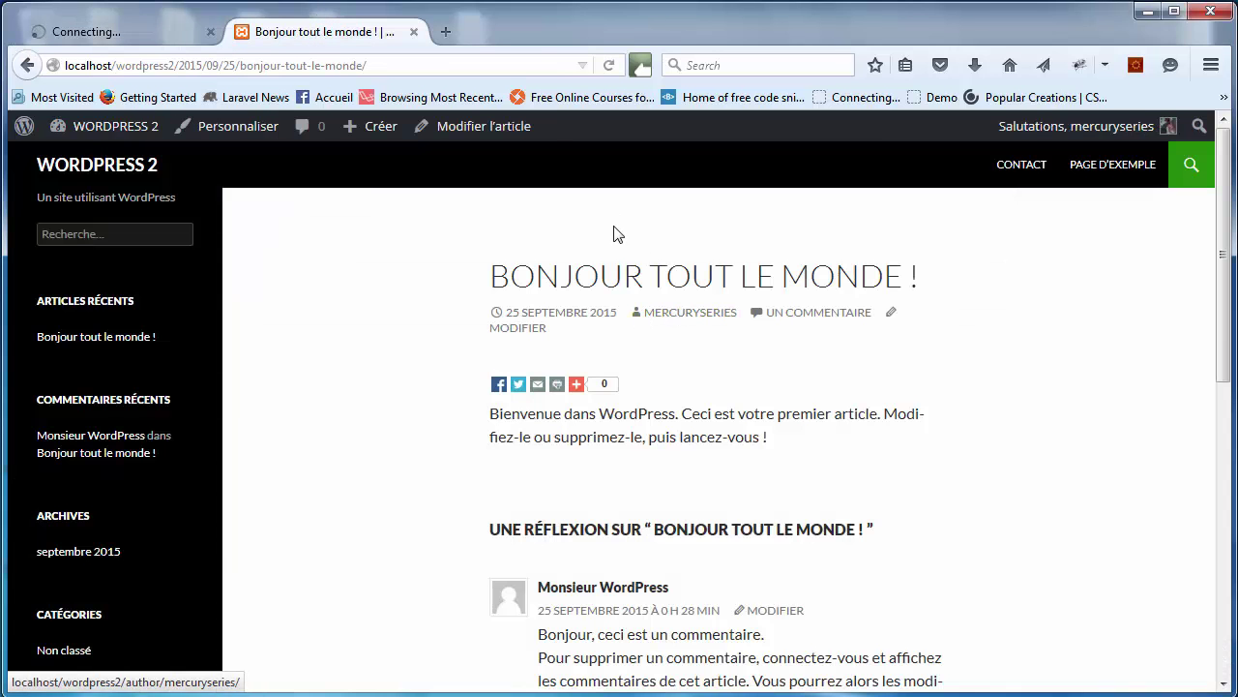
left_click(501, 71)
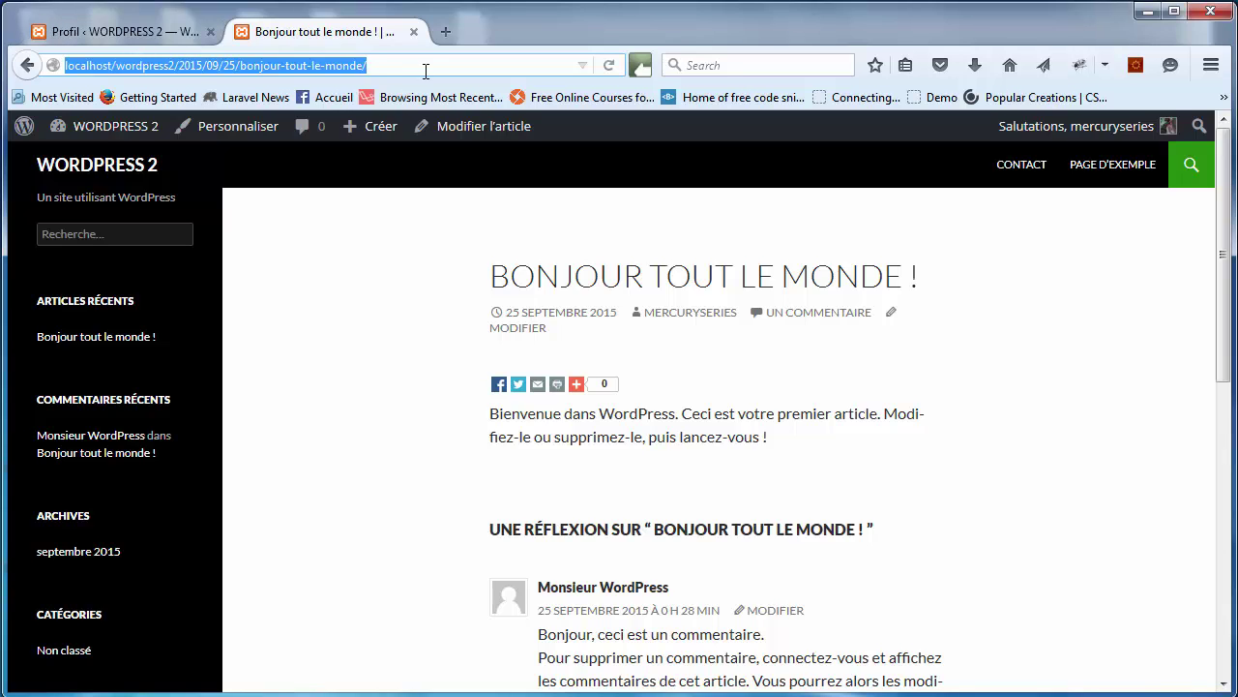
left_click(668, 318)
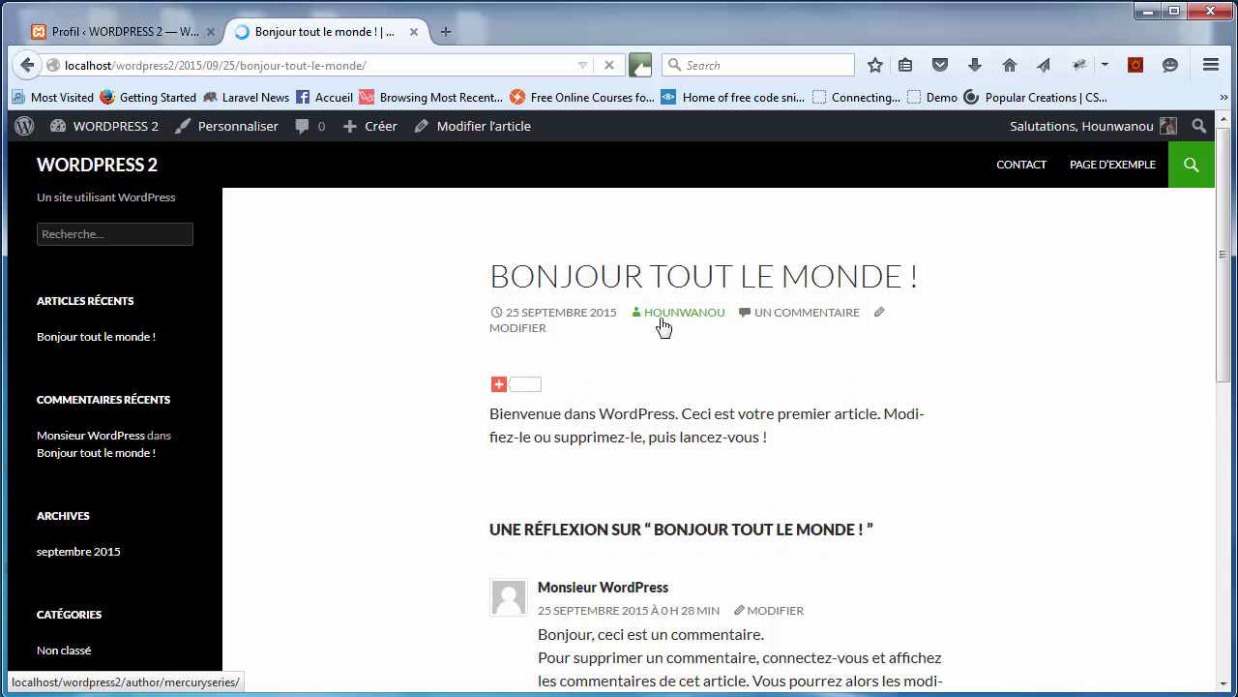
Return to the user profile and examine the E-mail and Site web fields under "Informations de contact"
left_click(169, 36)
left_click_drag(1222, 249, 1221, 387)
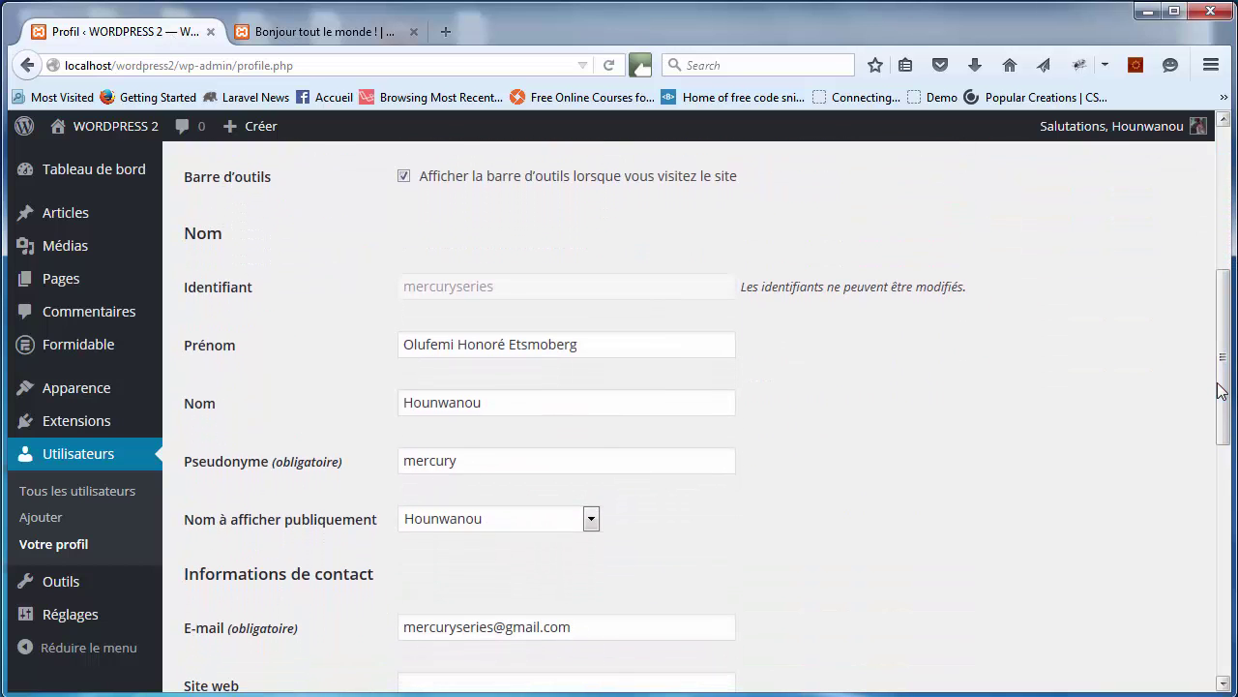
scroll(1224, 436, "down", 3)
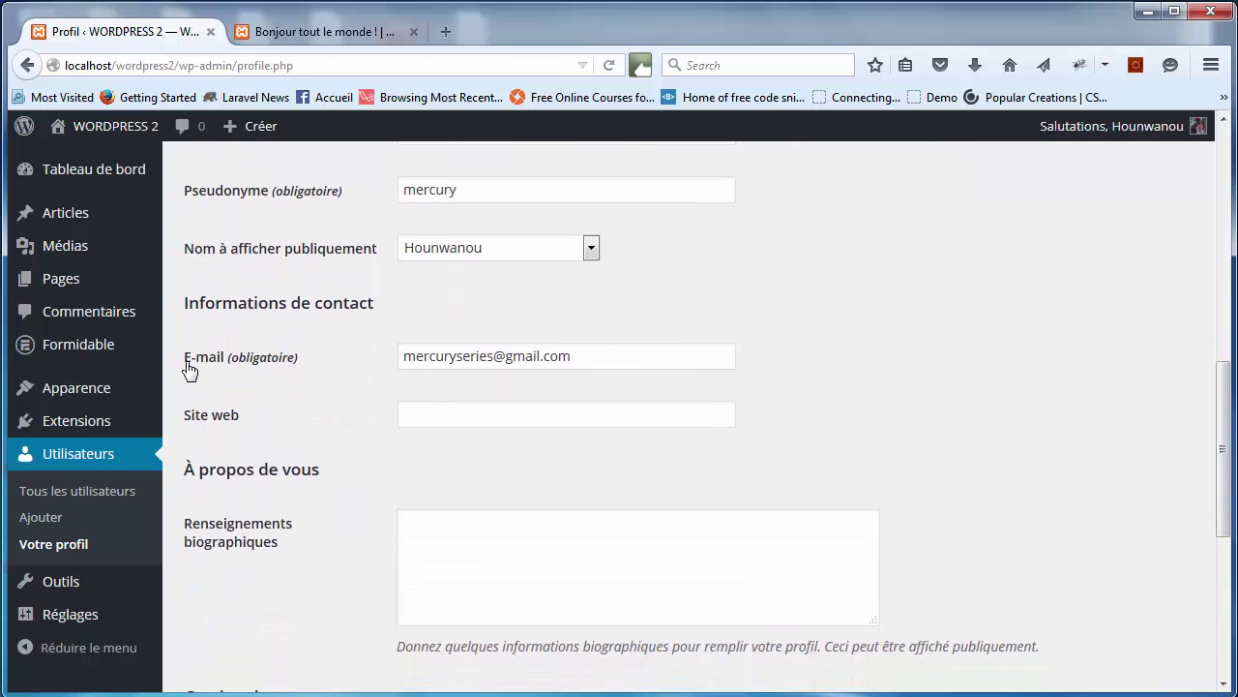
left_click_drag(588, 355, 380, 350)
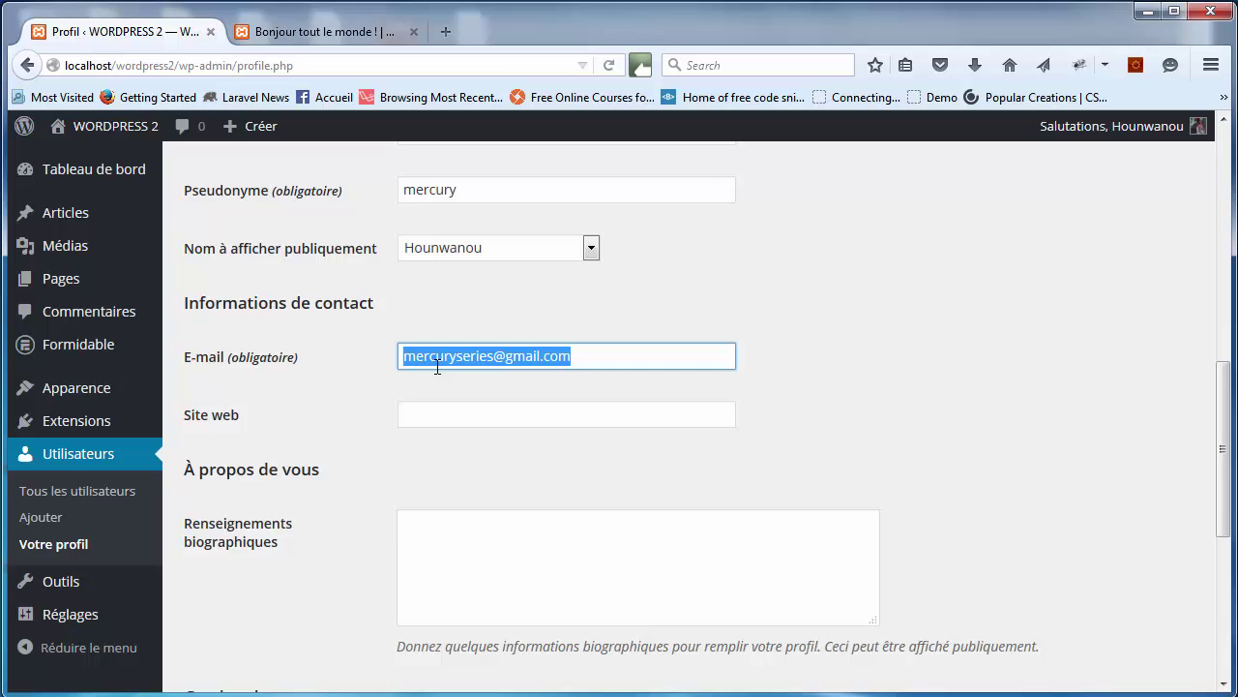
mouse_move(1100, 139)
left_click(423, 418)
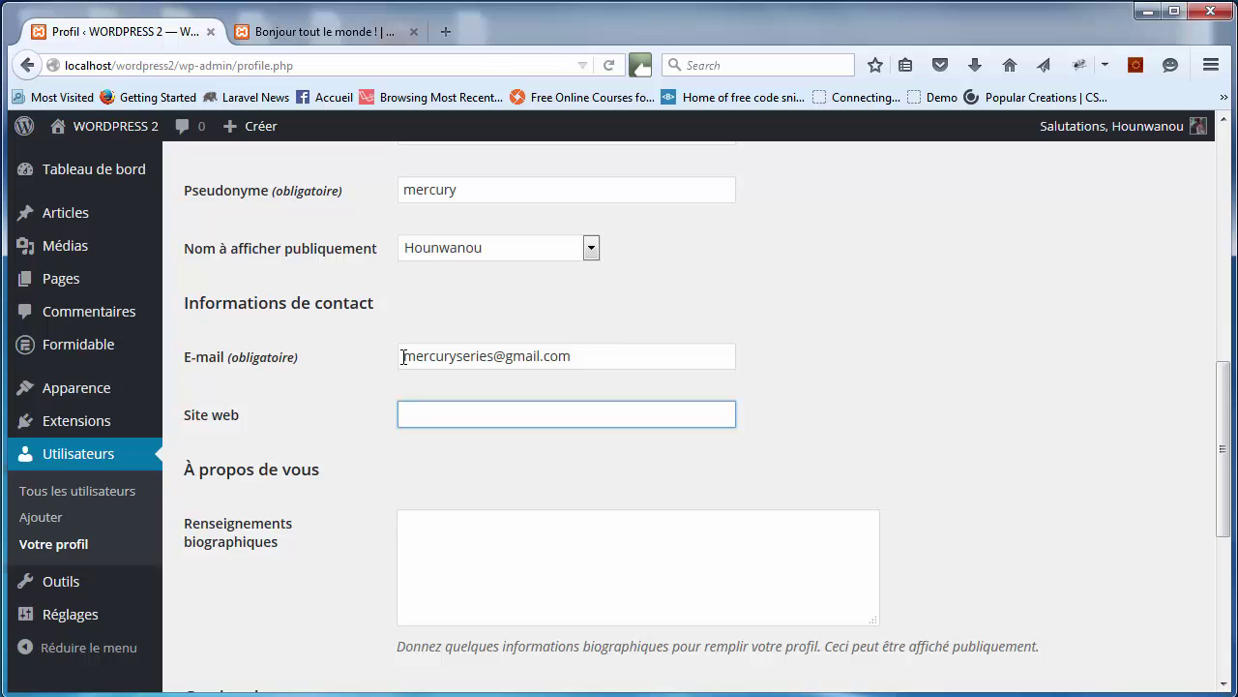
left_click_drag(625, 354, 362, 352)
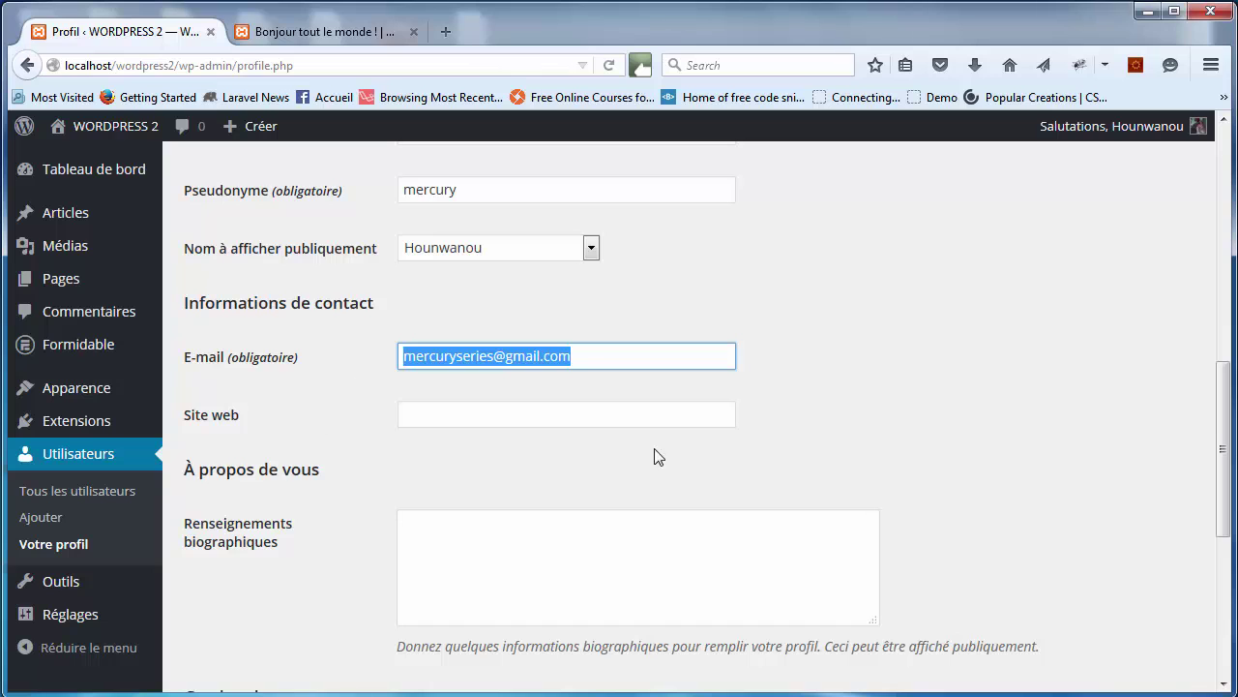
Fill the profile's "Renseignements biographiques" with "Juste une petite biographie" and save the profile
scroll(1219, 455, "down", 5)
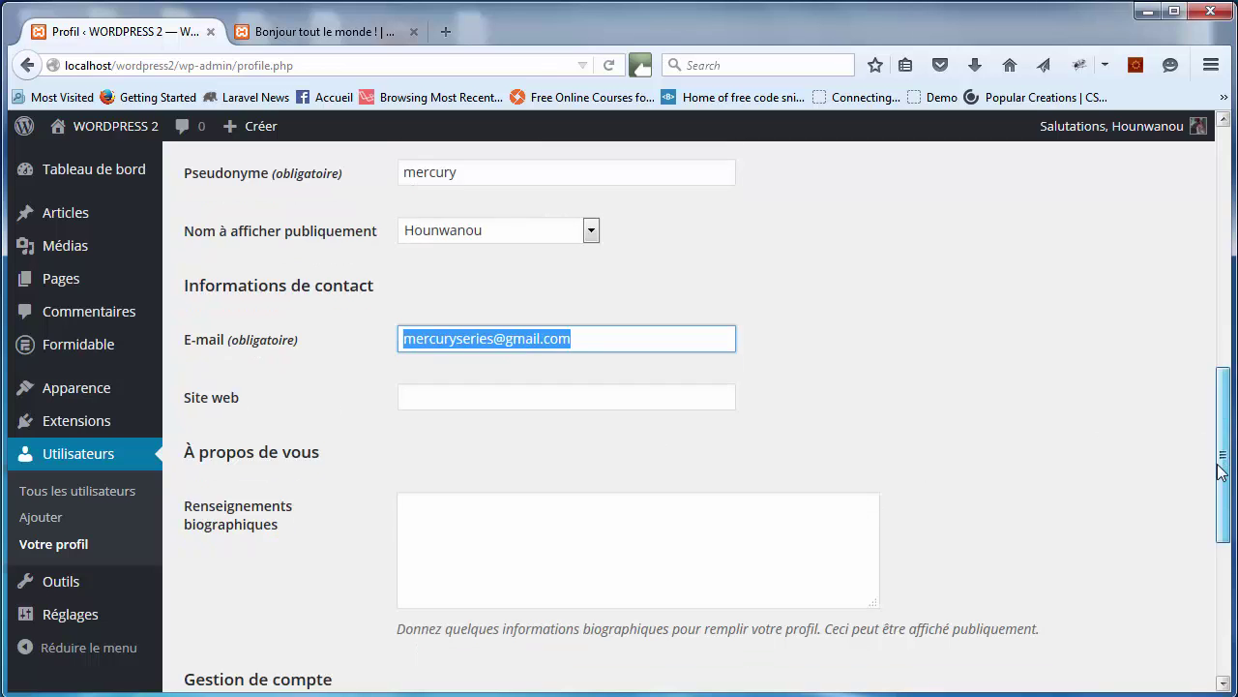
left_click(512, 314)
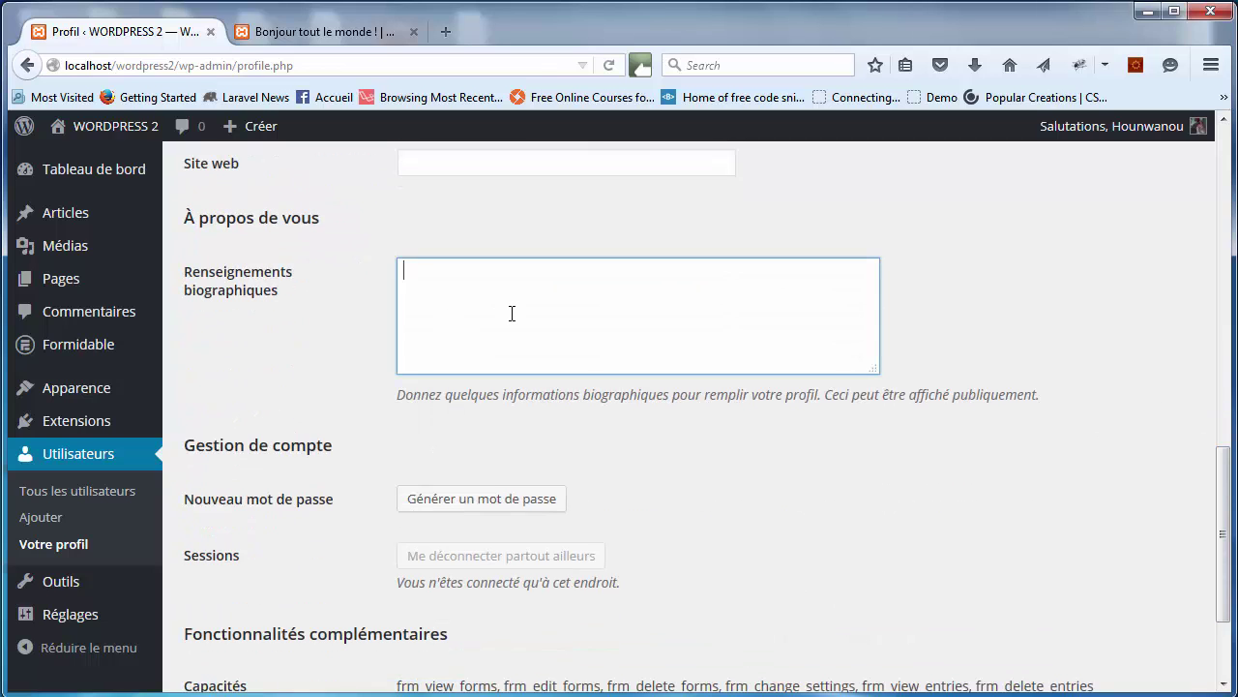
type("Juste une petite biogr")
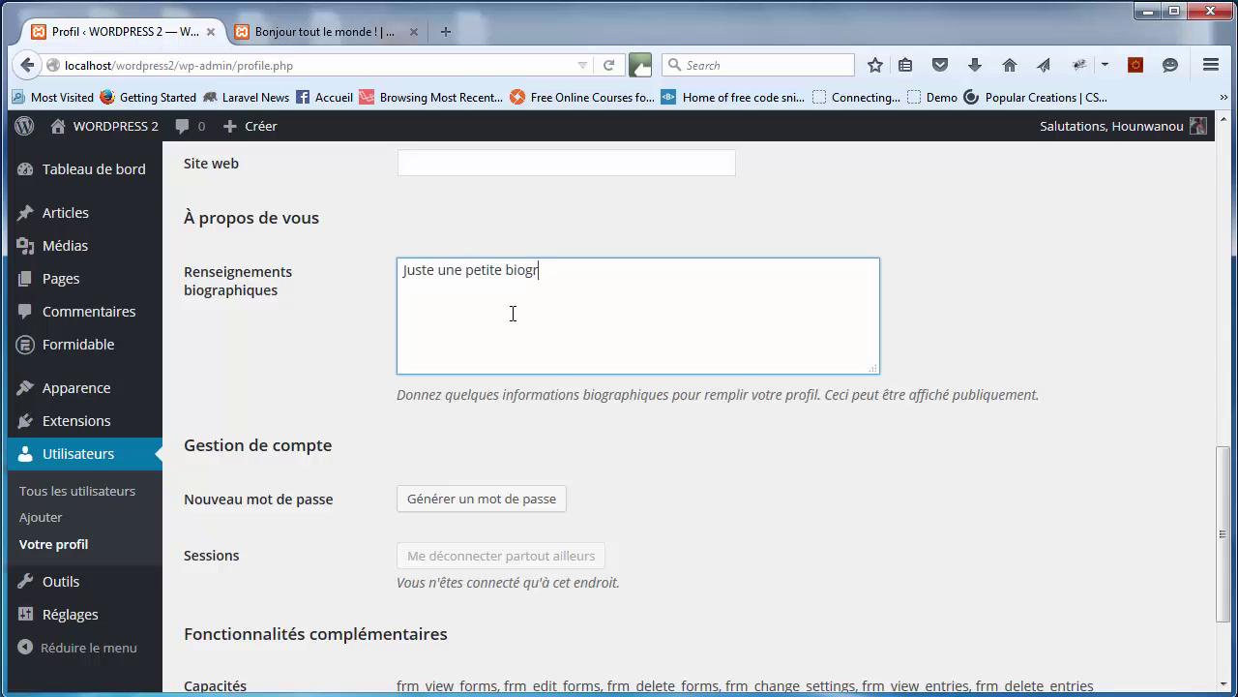
type("aphie")
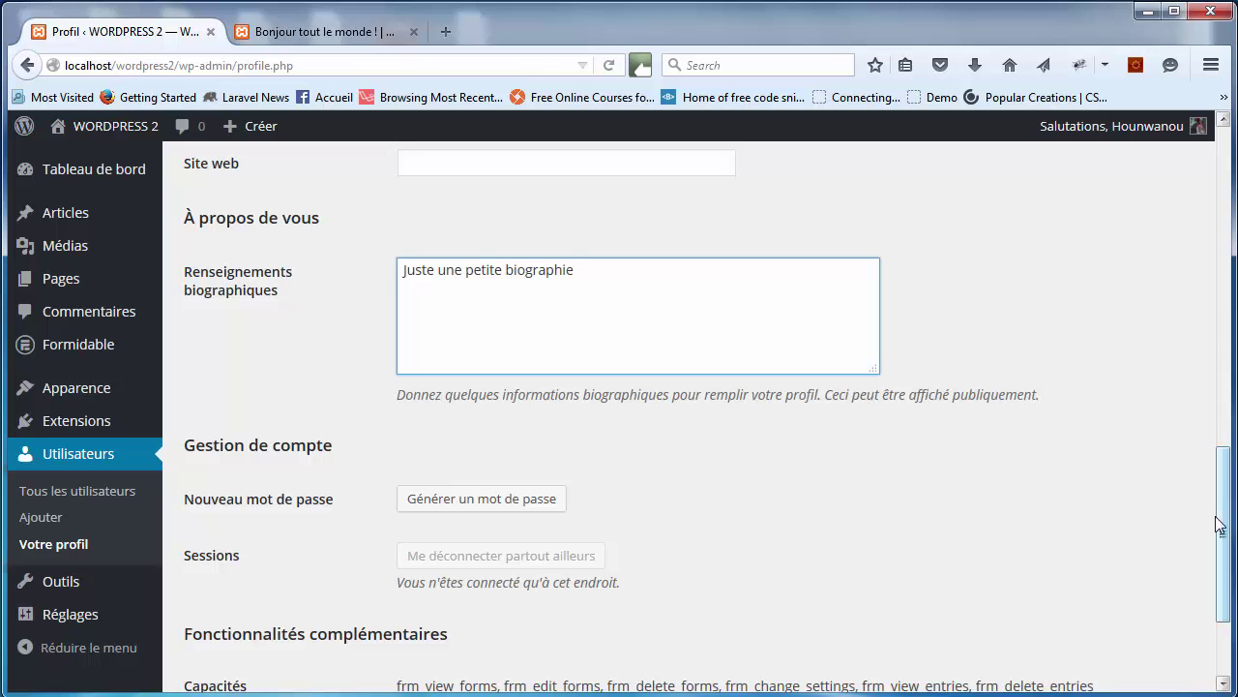
scroll(1219, 520, "down", 3)
left_click(254, 594)
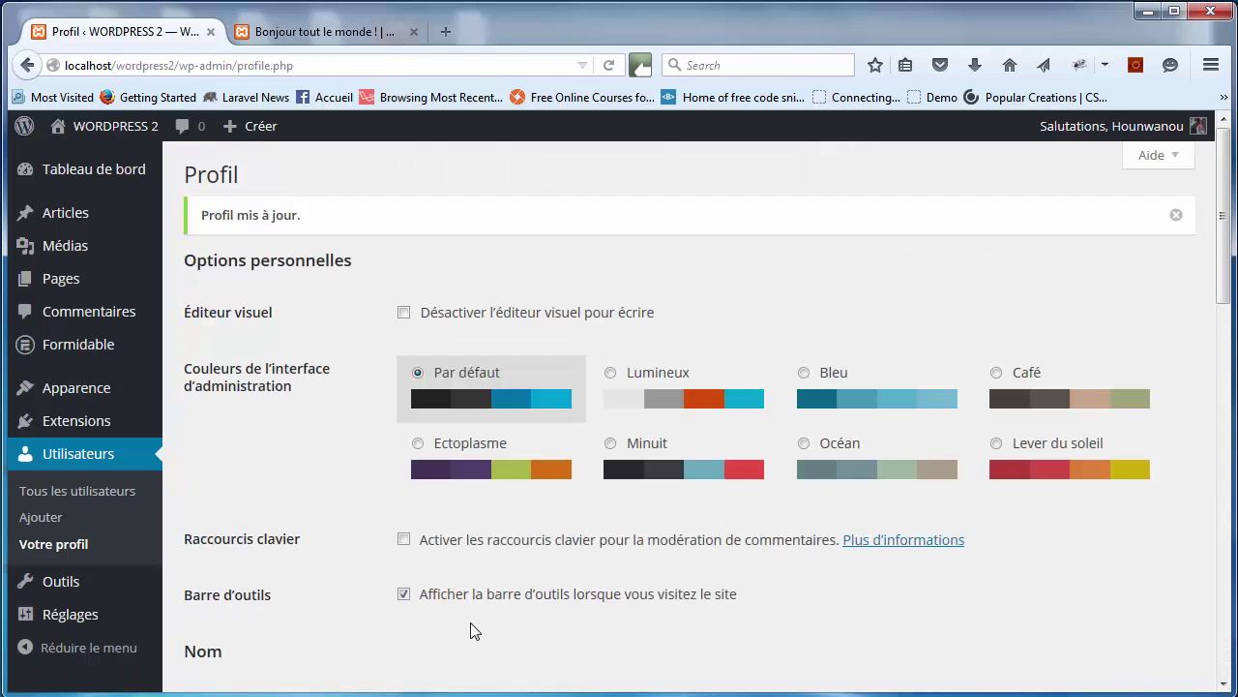
Create a new page titled "Auteurs" with the "Page des contributeurs" template and publish it
mouse_move(107, 288)
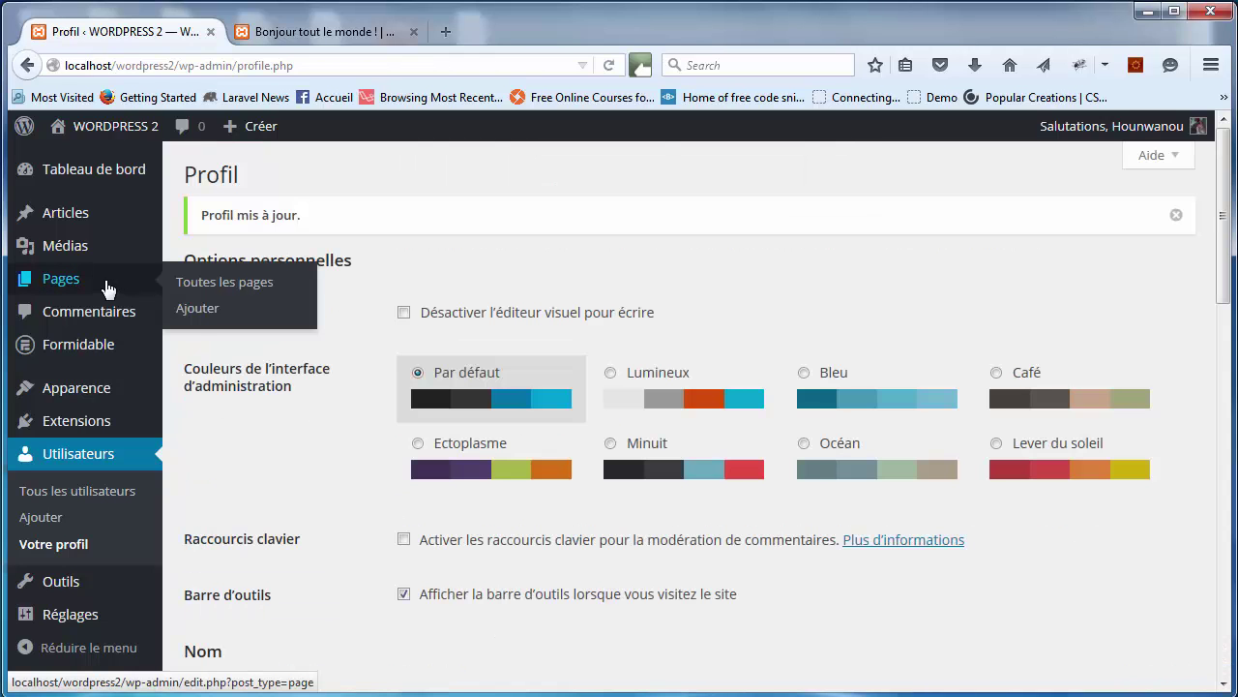
left_click(200, 314)
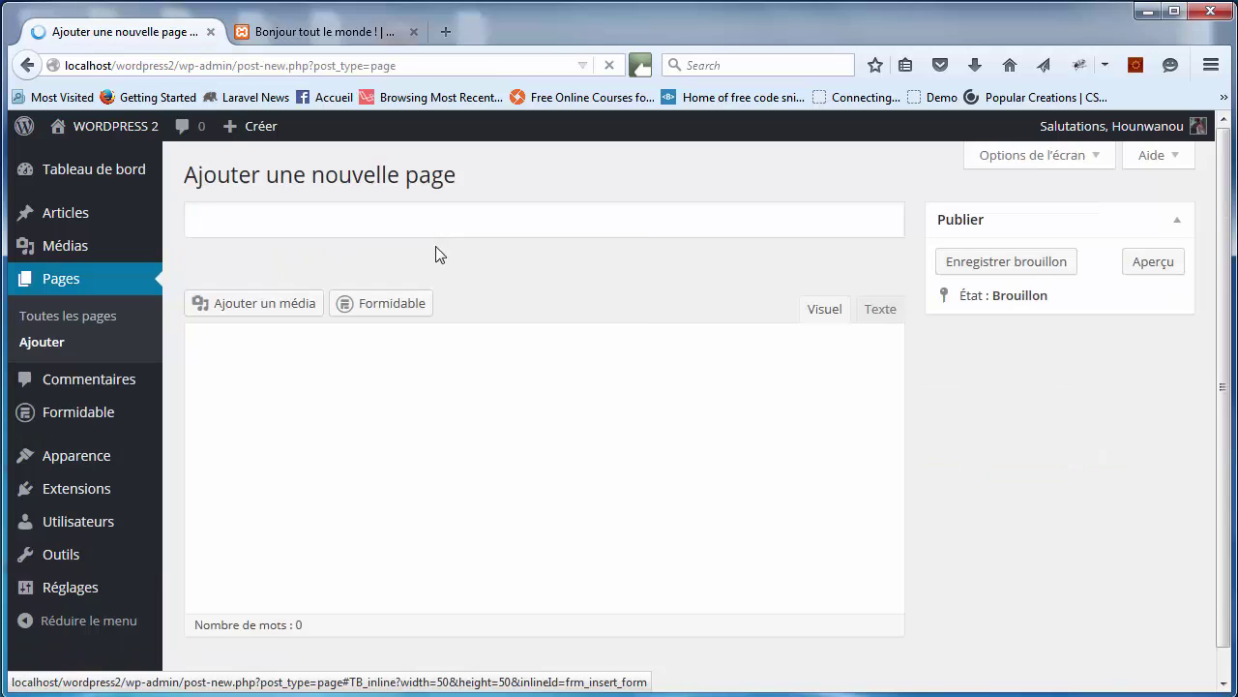
type("Auteurs")
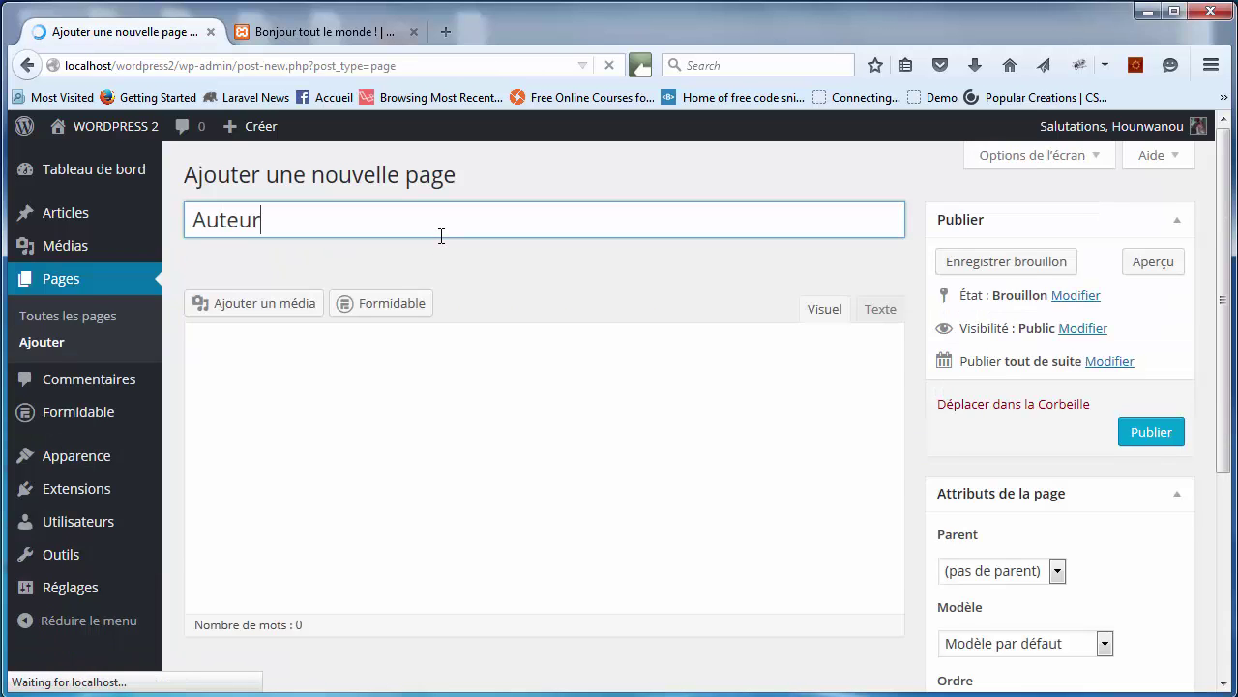
left_click_drag(1227, 376, 1231, 503)
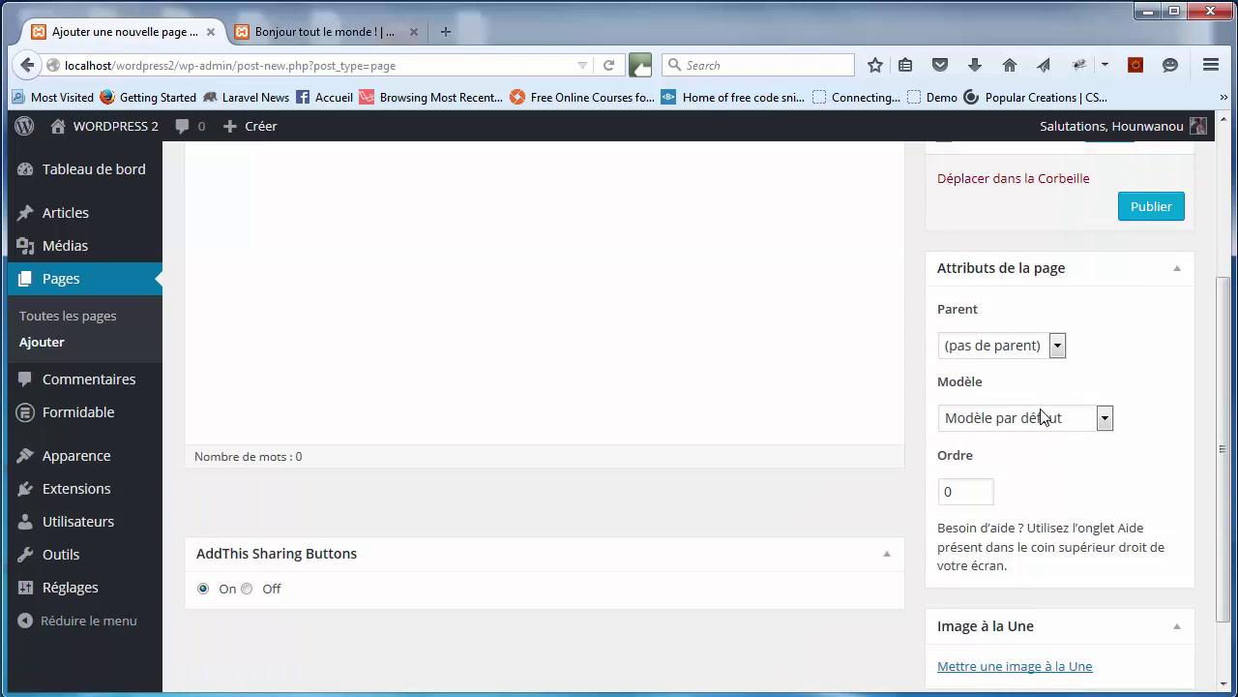
left_click(1042, 418)
left_click(1026, 462)
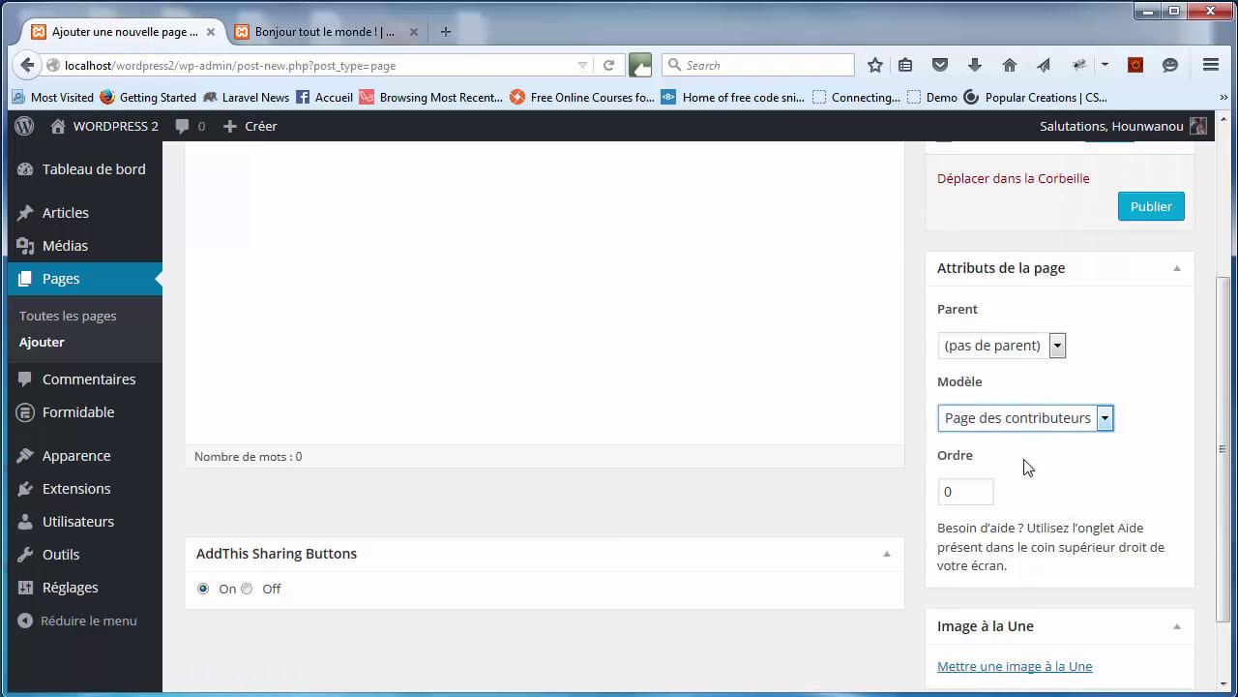
left_click(1157, 215)
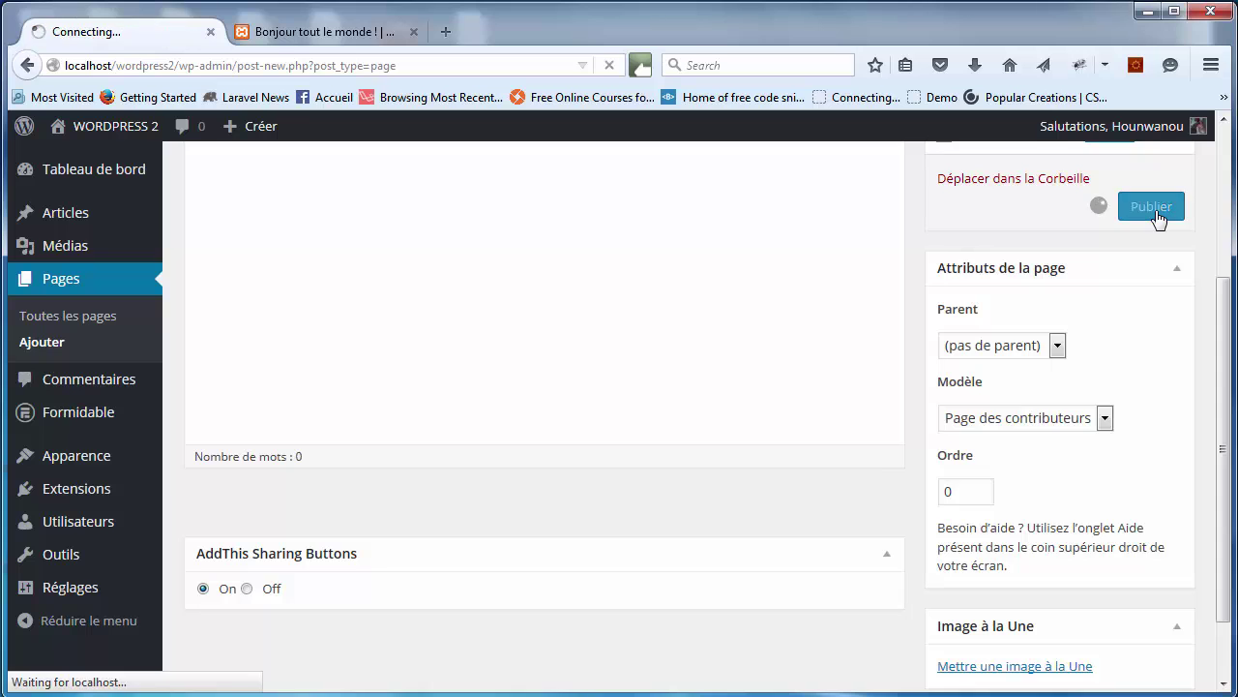
Reload the public site, open the "Auteurs" page and examine the author's displayed name and biography
left_click(352, 32)
left_click(361, 66)
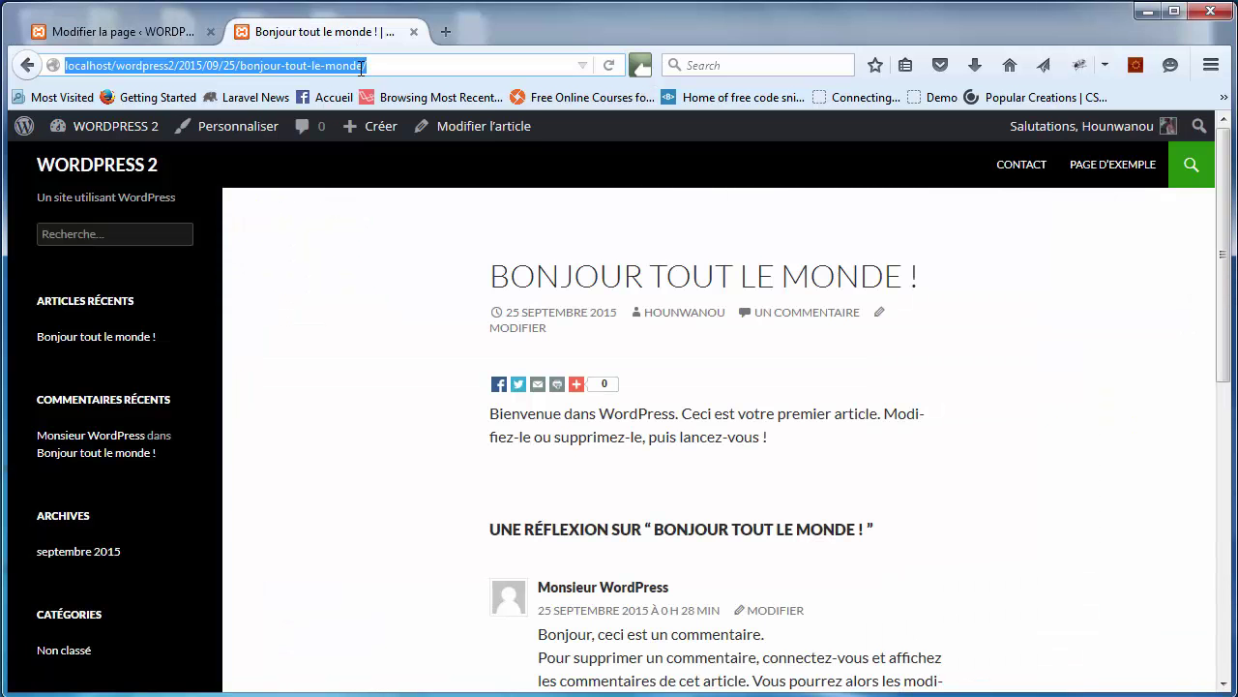
key("Return")
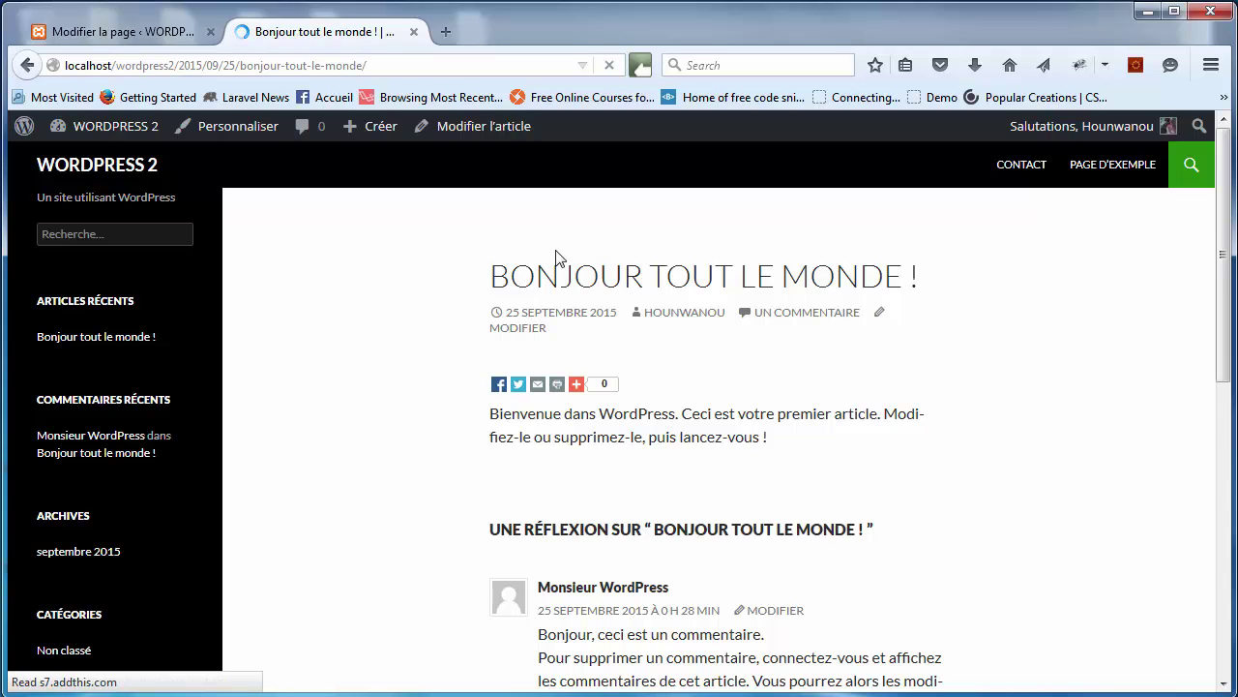
left_click(948, 165)
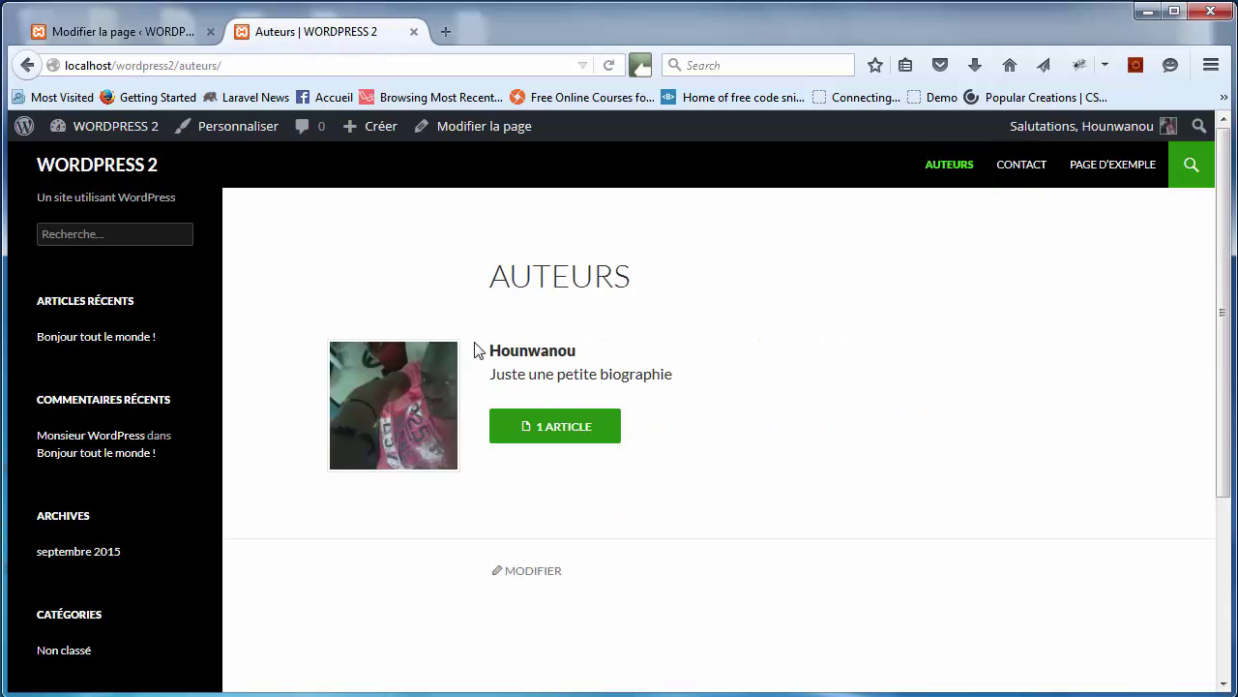
left_click_drag(509, 349, 566, 350)
left_click(564, 349)
double_click(557, 349)
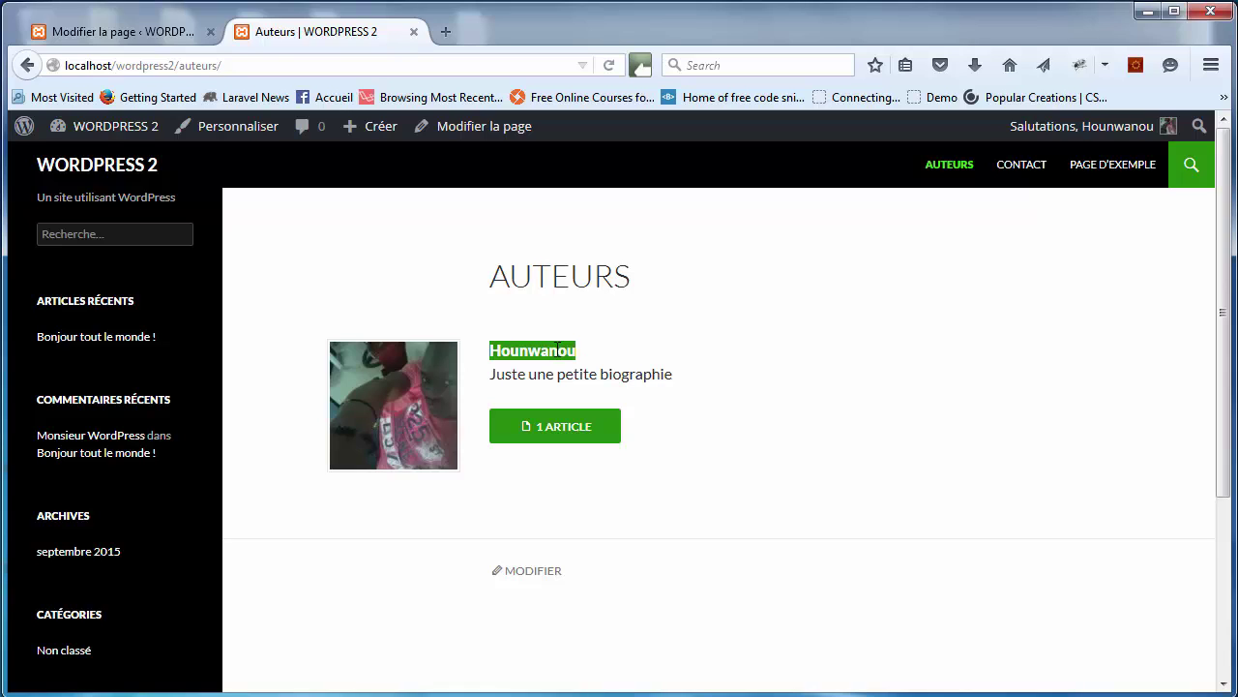
mouse_move(490, 378)
left_mouse_down()
mouse_move(634, 374)
mouse_move(507, 375)
left_mouse_up()
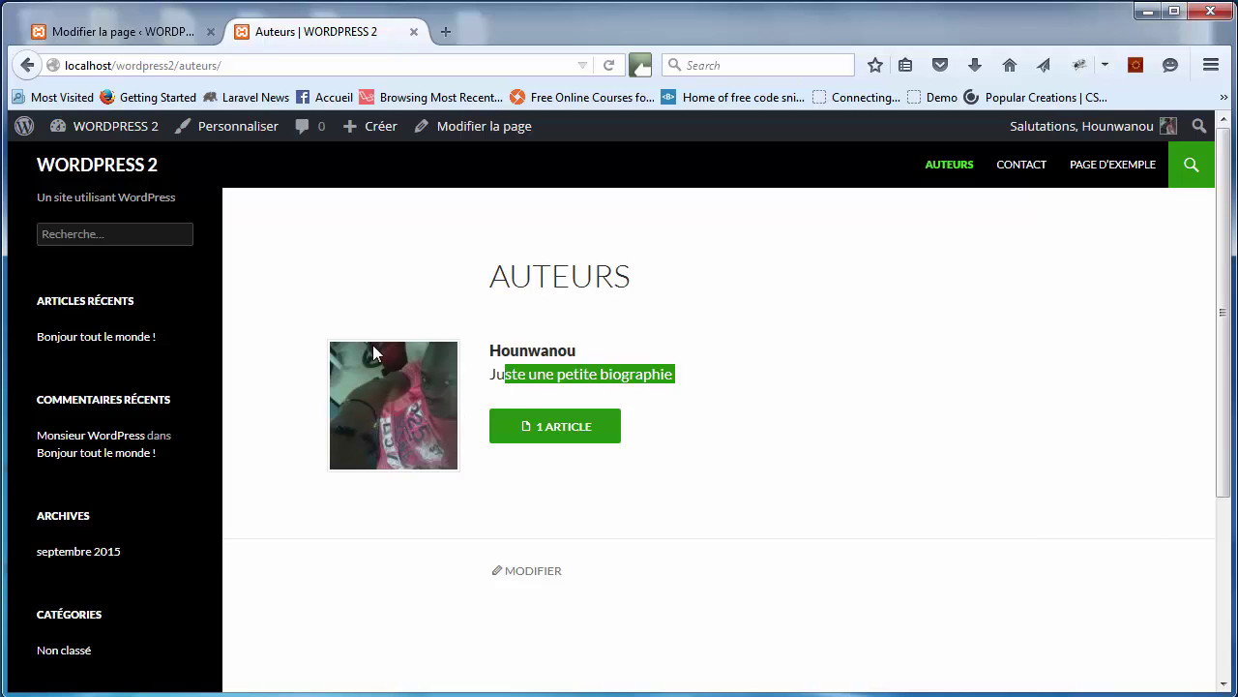
Return to the user profile in the administration area and view the "Gestion de compte" section
left_click(167, 39)
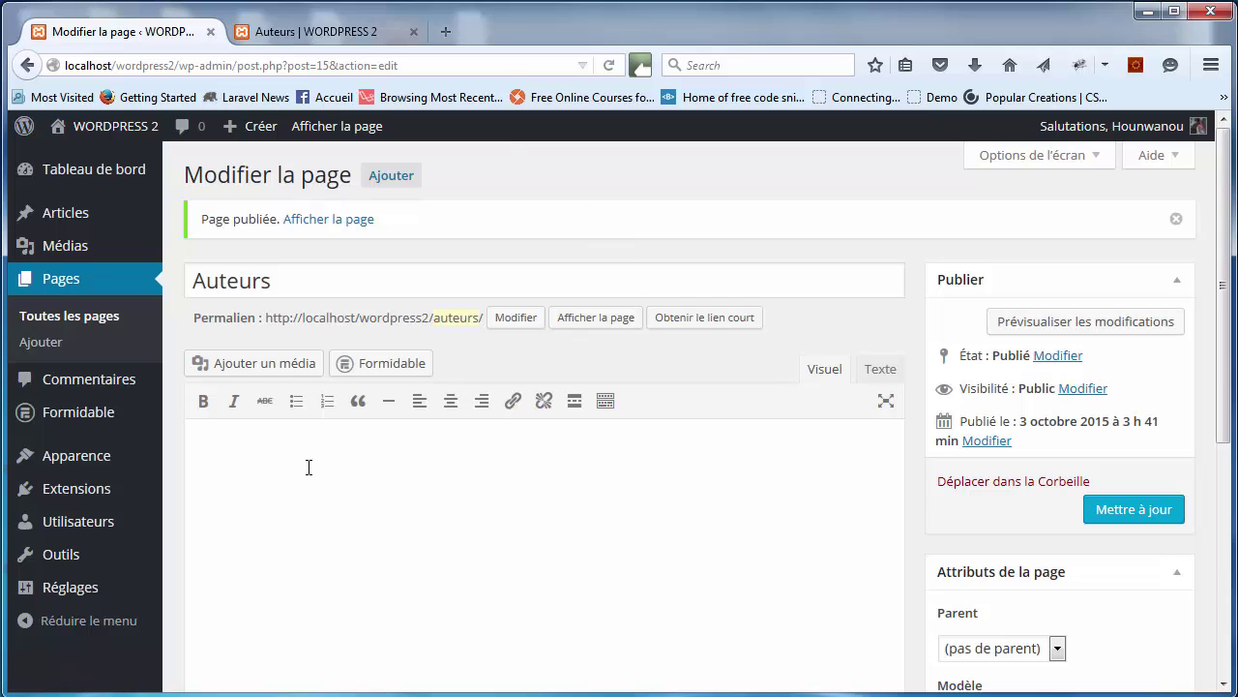
mouse_move(86, 530)
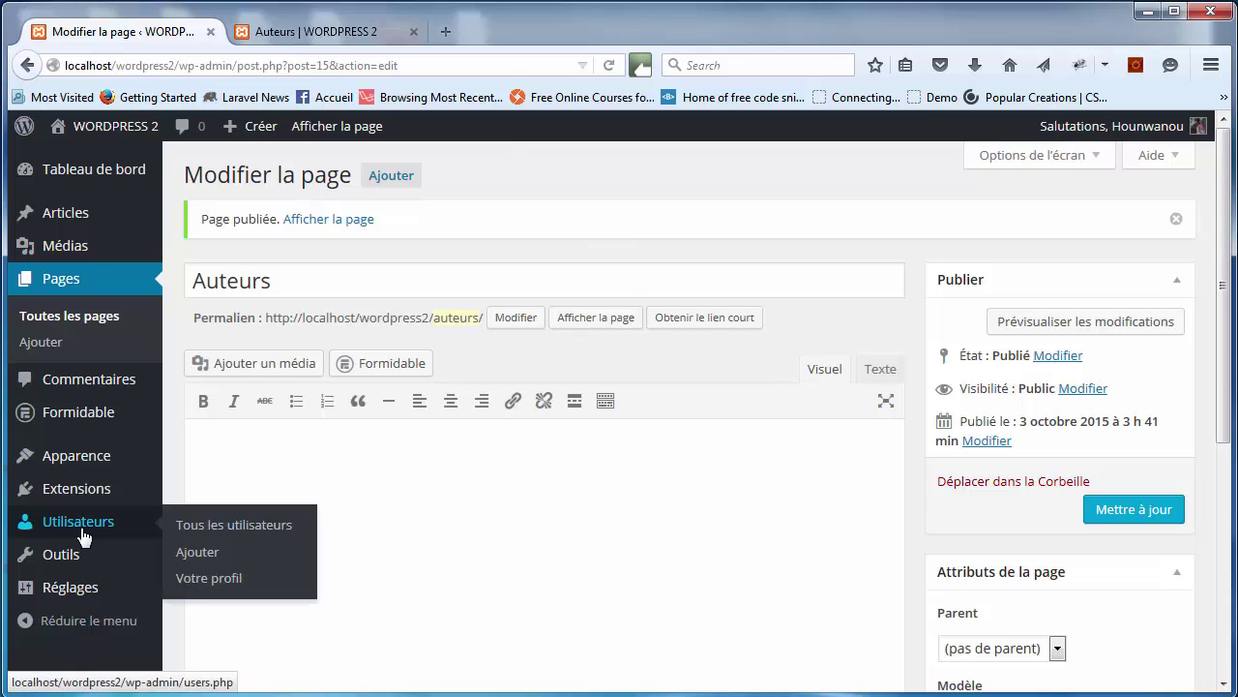
left_click(209, 579)
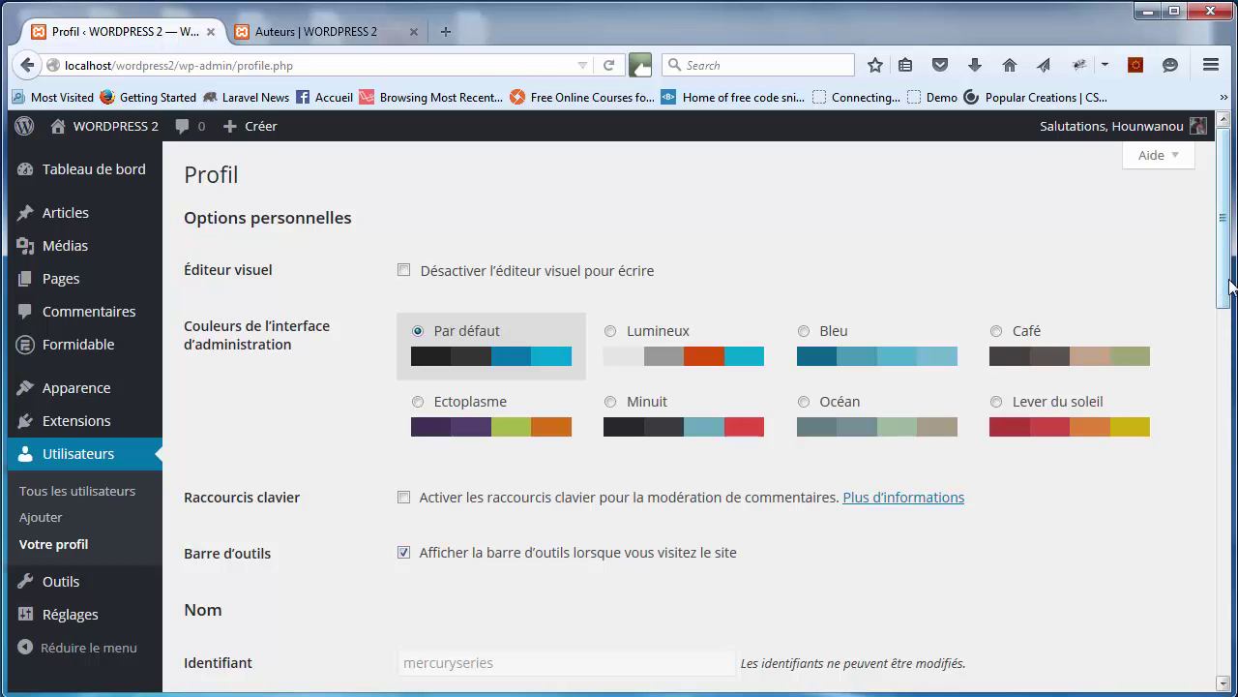
left_click_drag(1225, 280, 1214, 631)
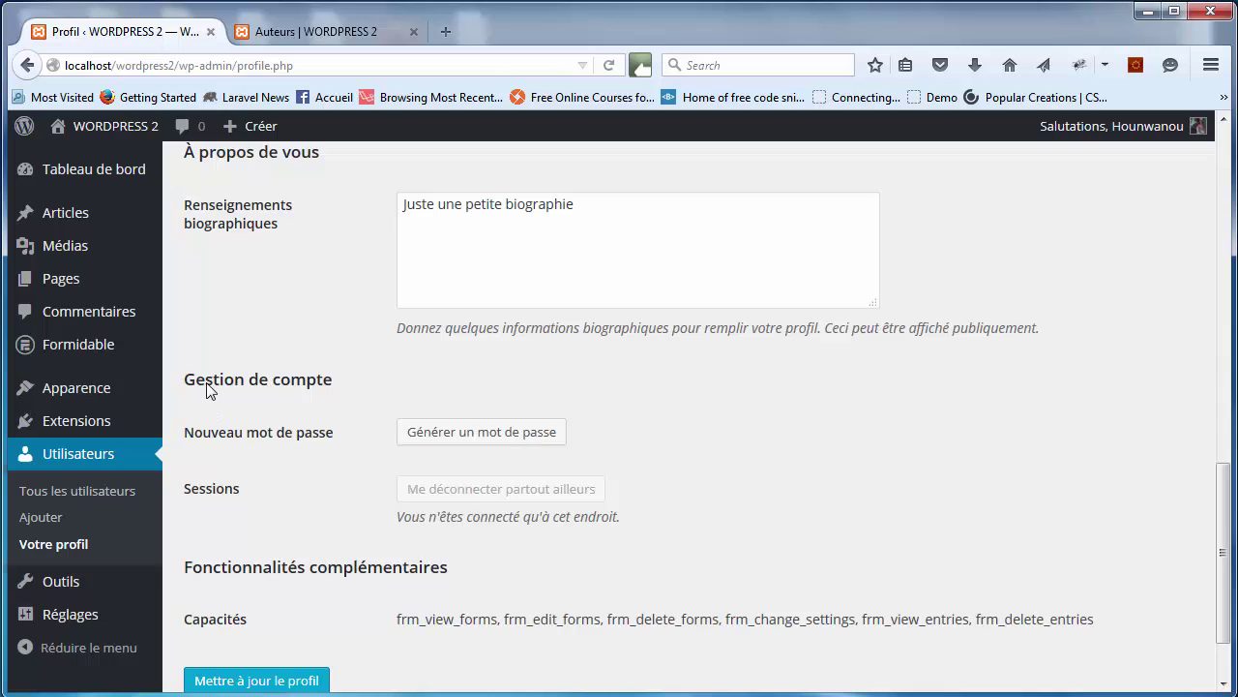
Try generating a new account password under "Gestion de compte", cancel it, and look over the "Capacités" list
left_click(450, 440)
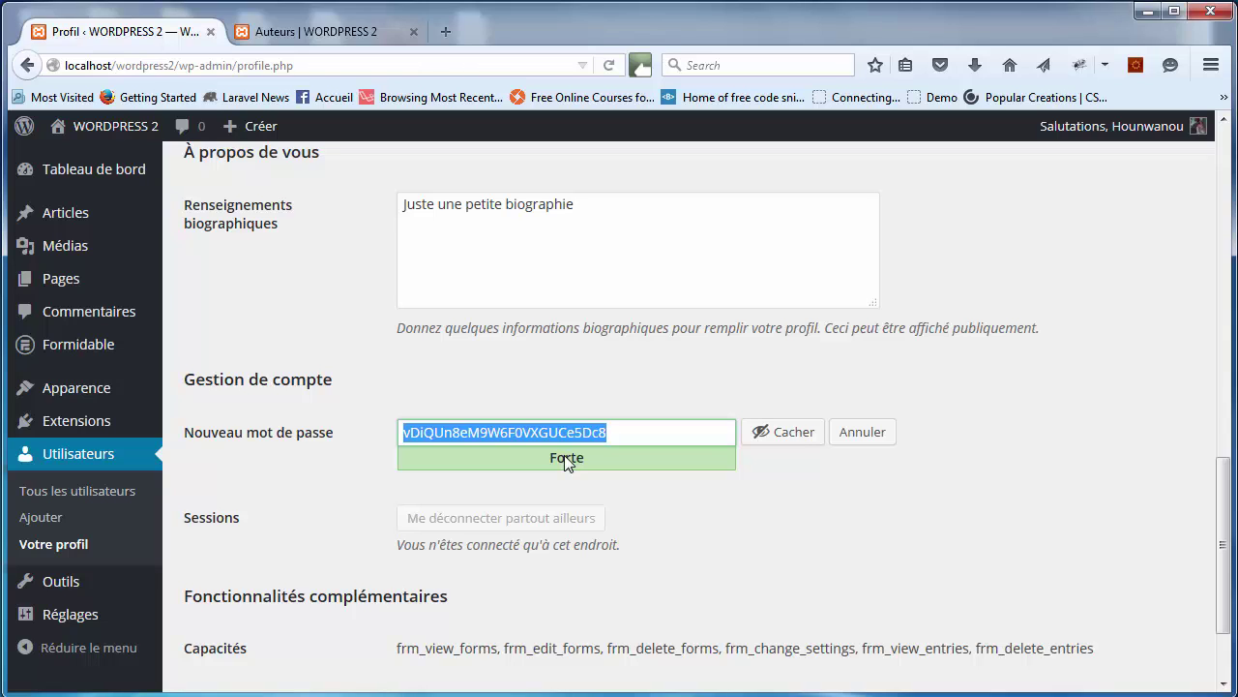
left_click(645, 437)
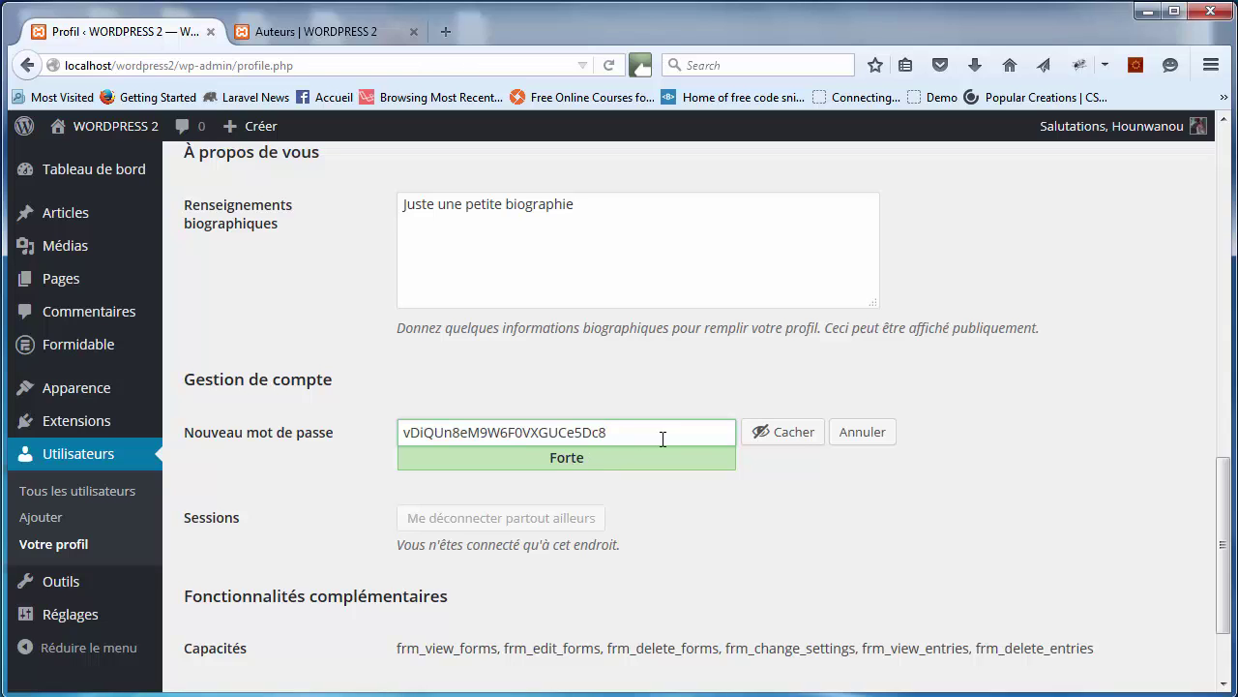
left_click_drag(663, 439, 400, 435)
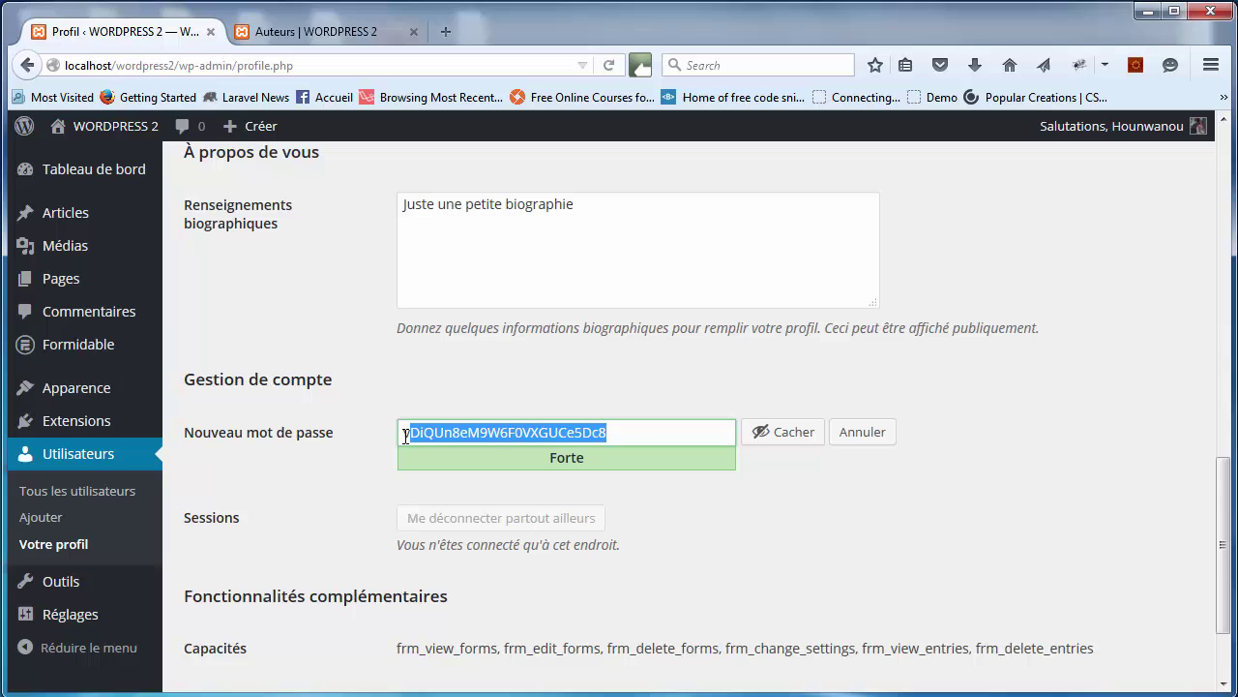
left_click(654, 430)
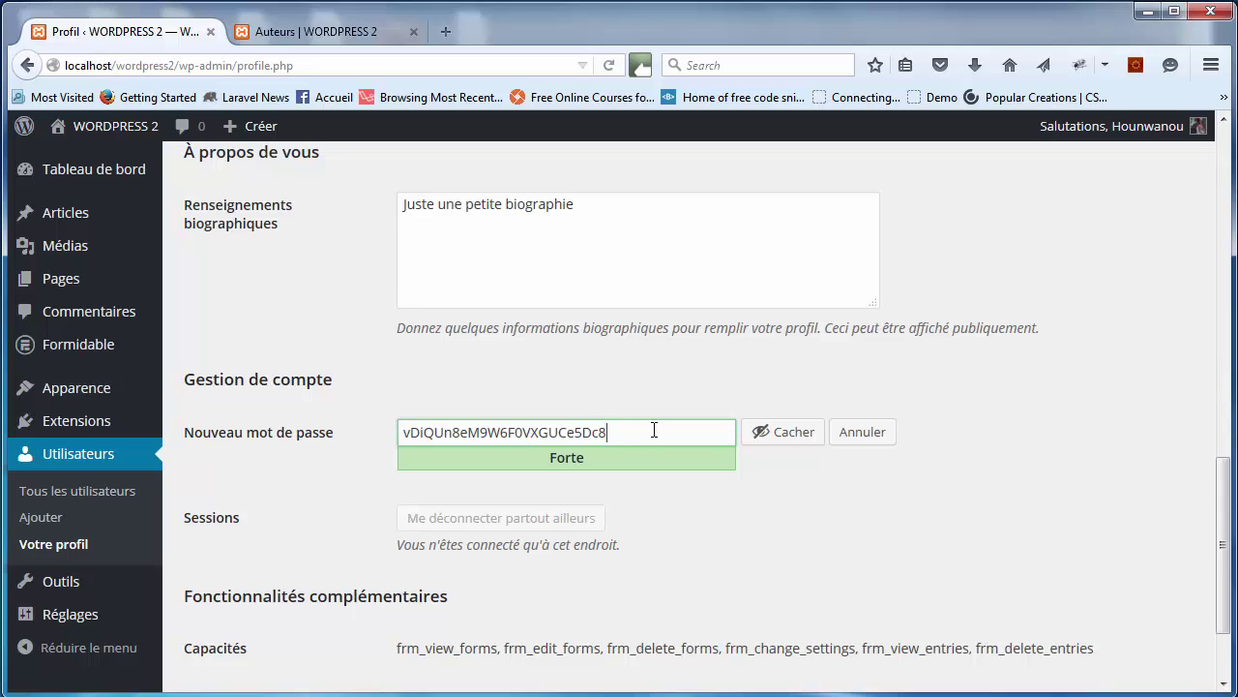
left_click(854, 436)
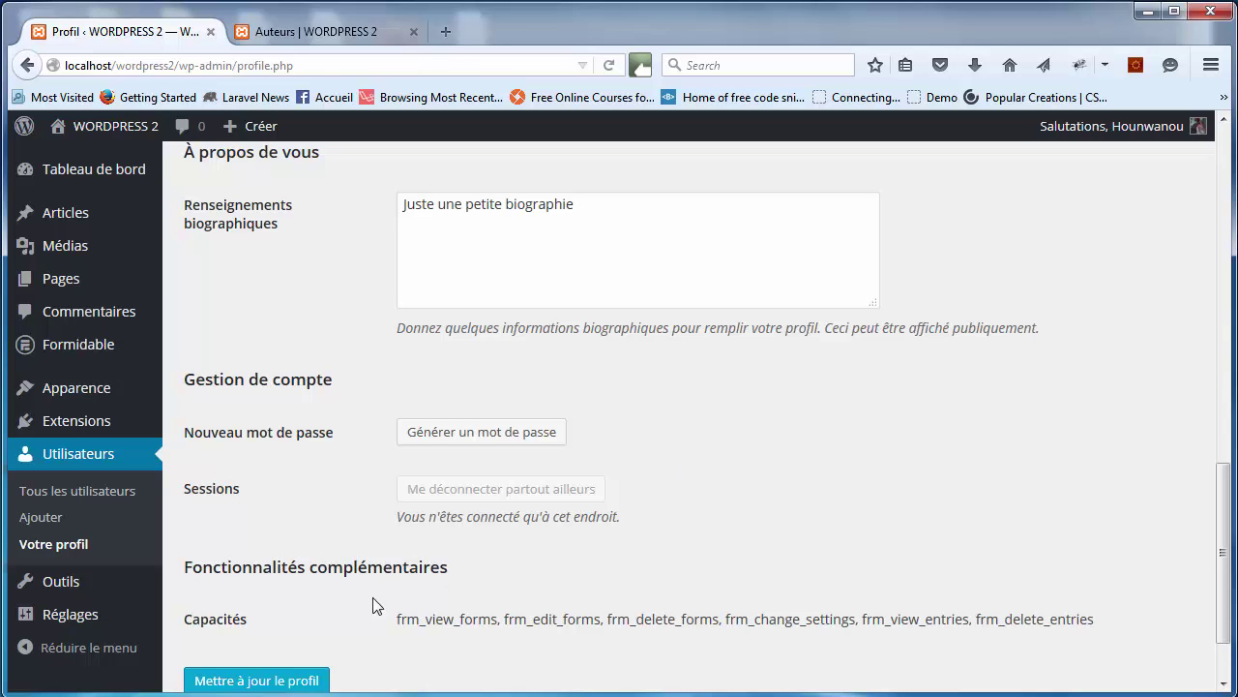
left_click_drag(395, 627, 702, 634)
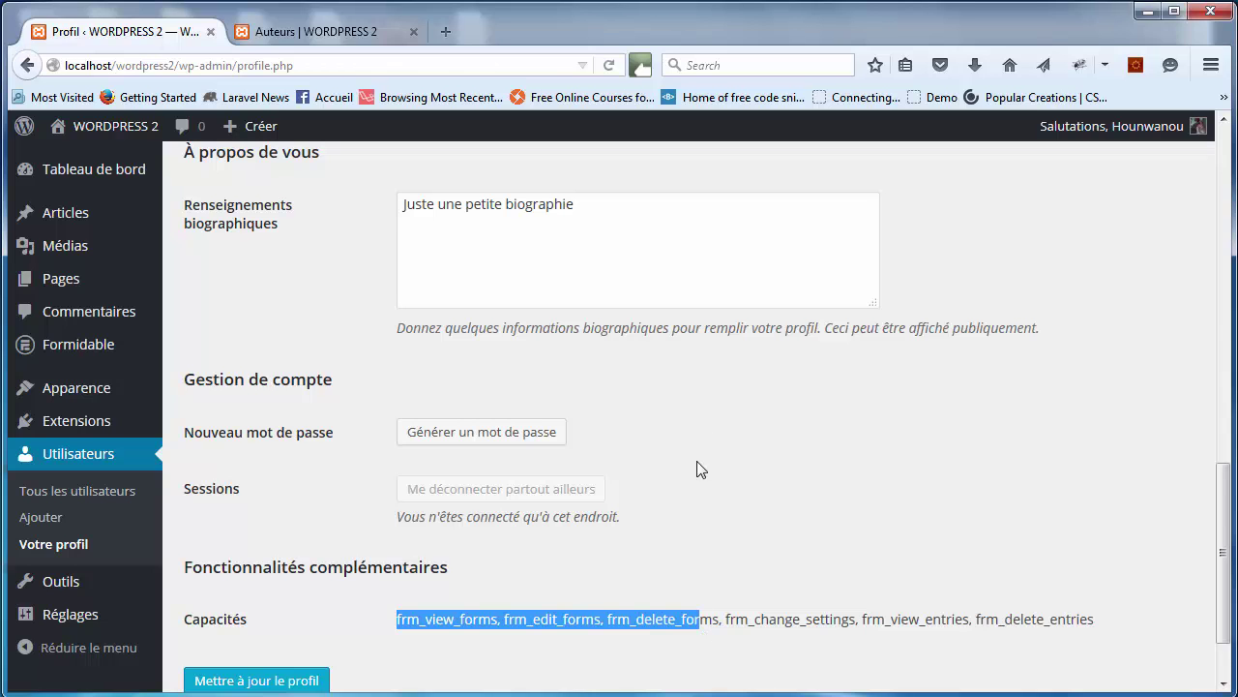
Try the "Lumineux" administration colour scheme in the personal options and switch back to "Par défaut"
left_click_drag(1222, 551, 1217, 470)
left_click_drag(1215, 355, 1222, 227)
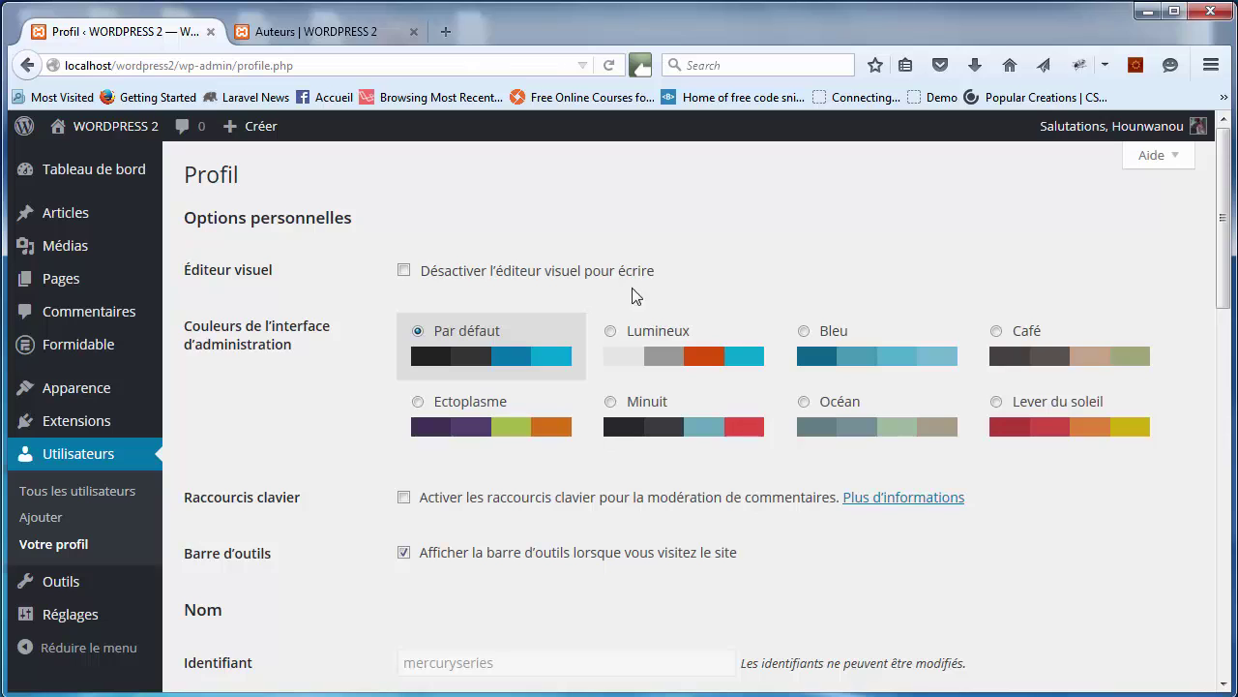
left_click(654, 330)
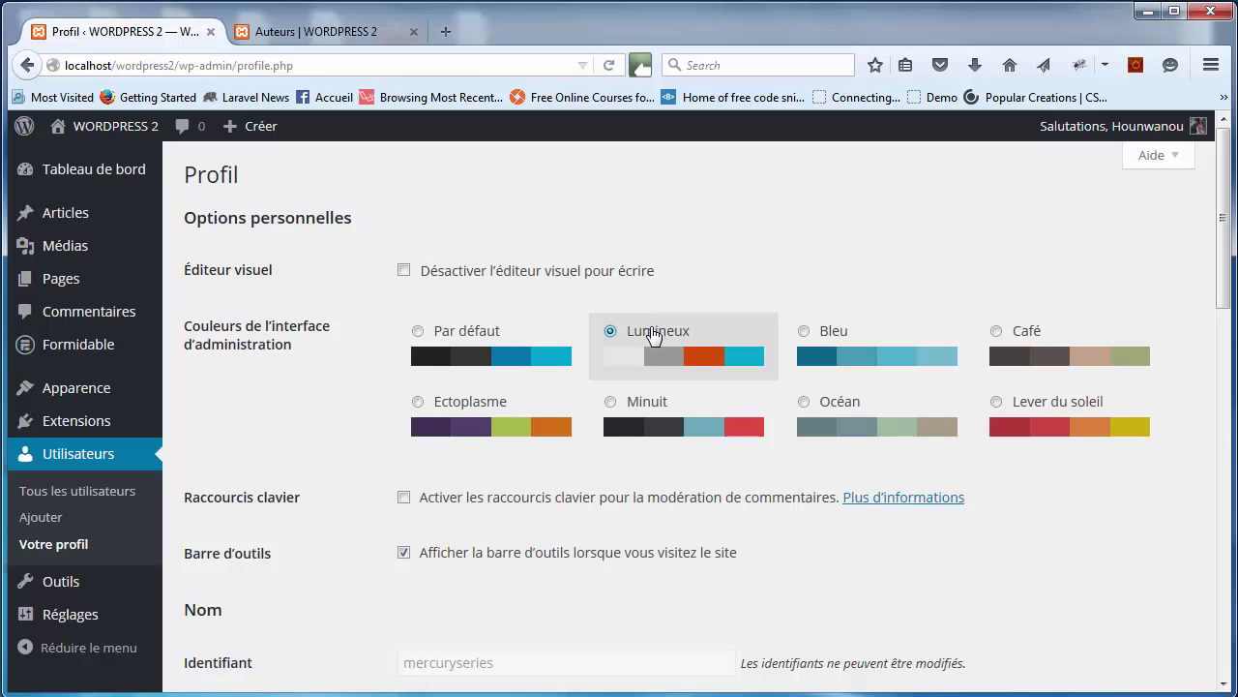
left_click(481, 332)
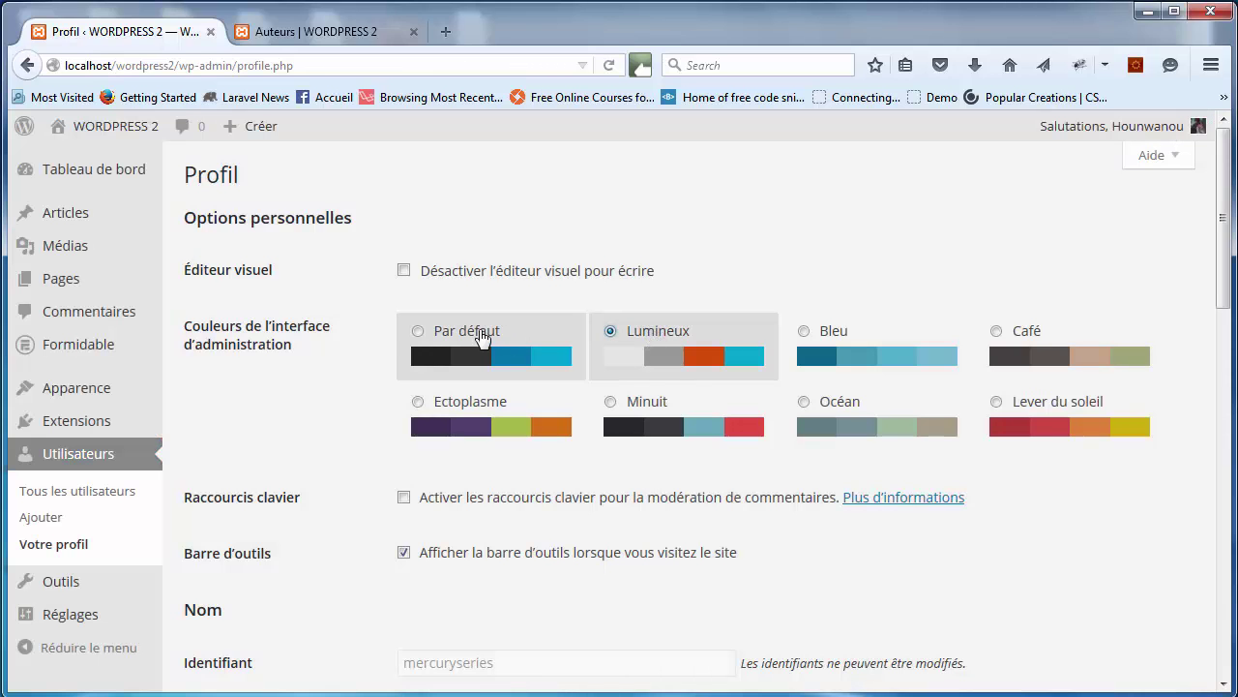